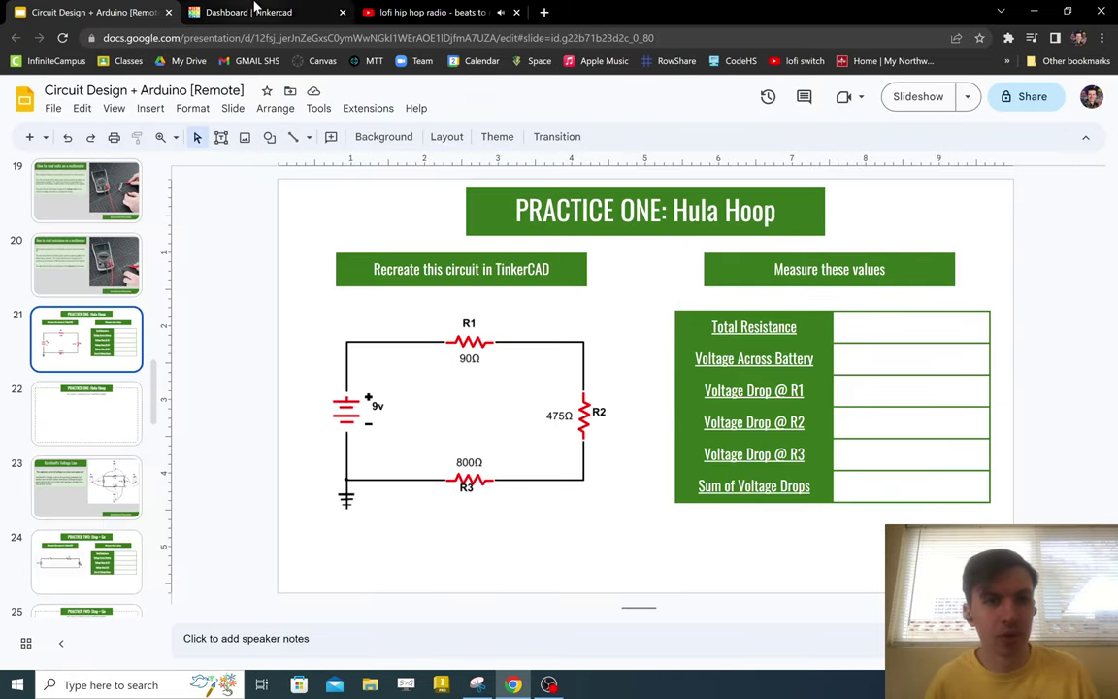
- Create a new Circuit design from the Tinkercad Designs page
left_click(254, 11)
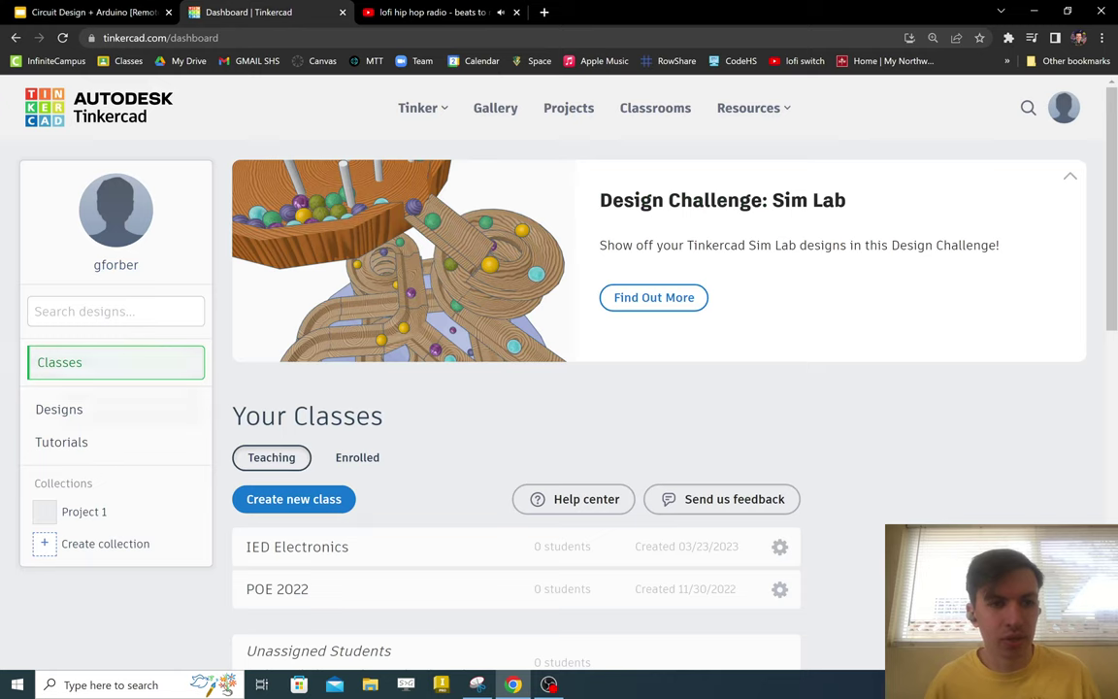
left_click(156, 417)
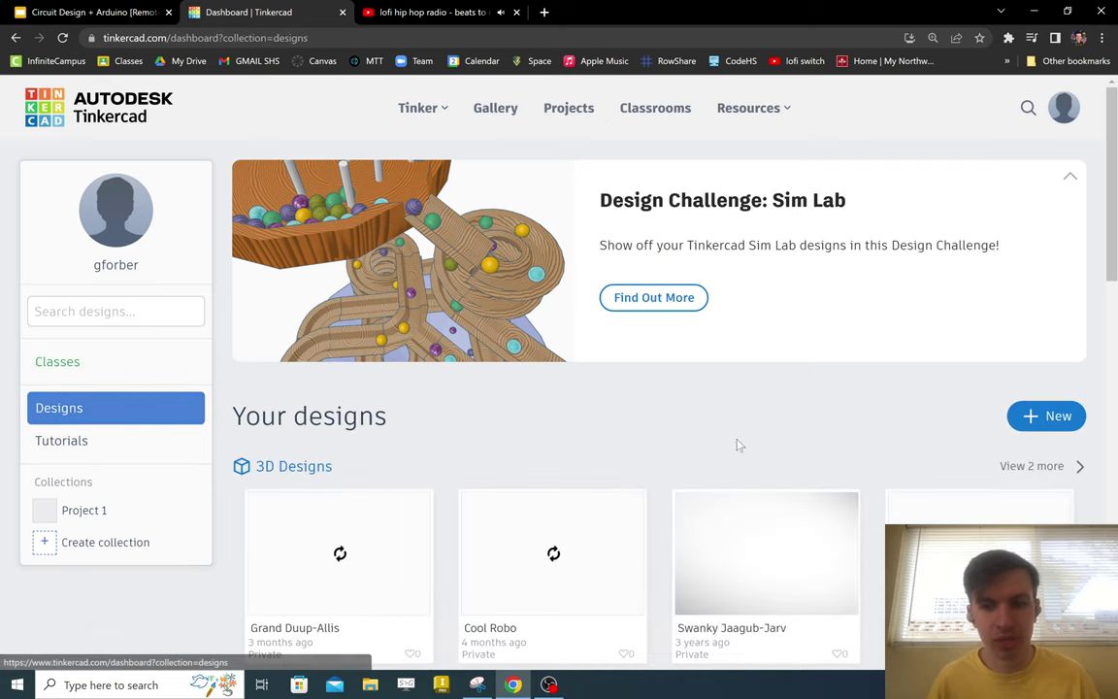
left_click(1032, 419)
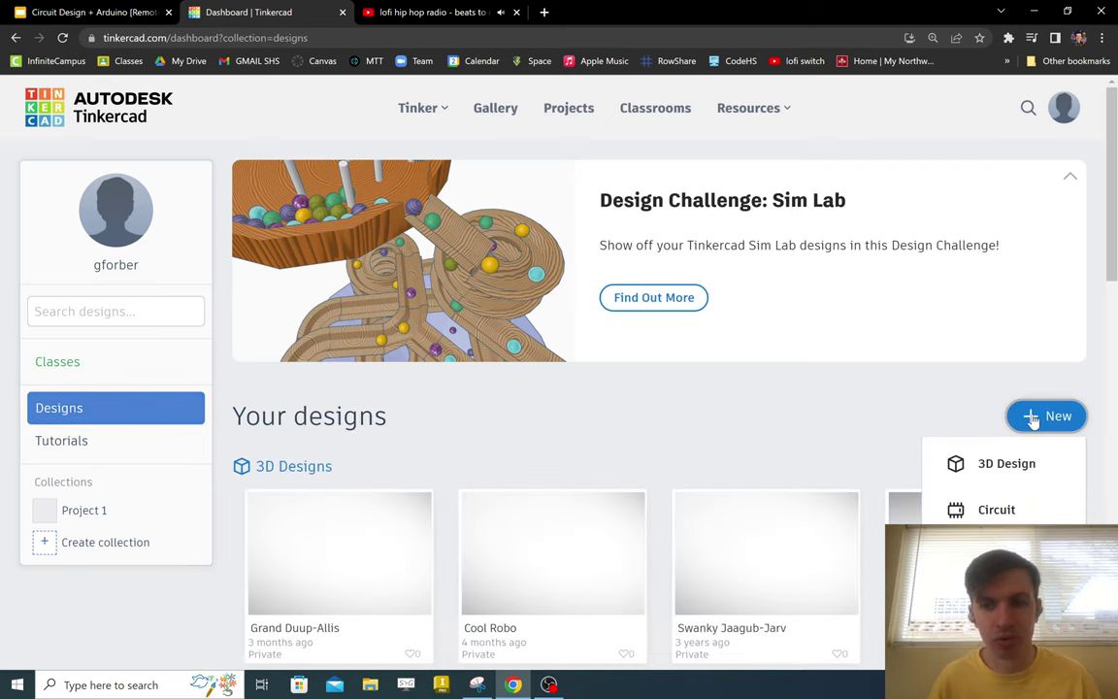
left_click(991, 515)
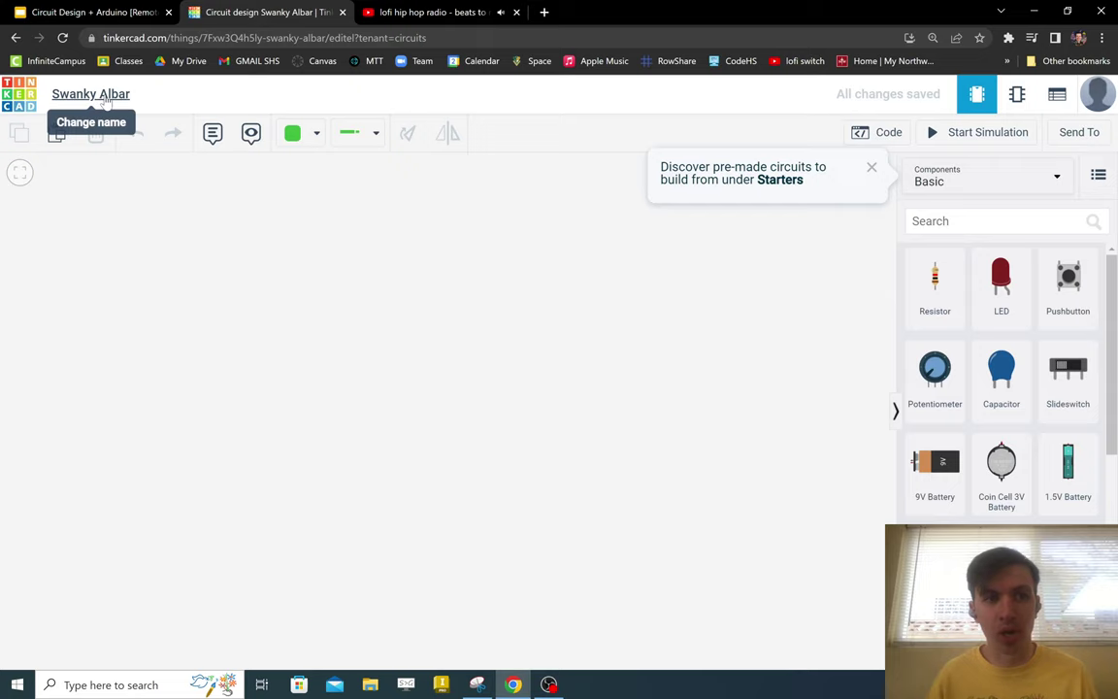
- Rename the design from 'Swanky Albar' to 'hula-hoop'
left_click(105, 97)
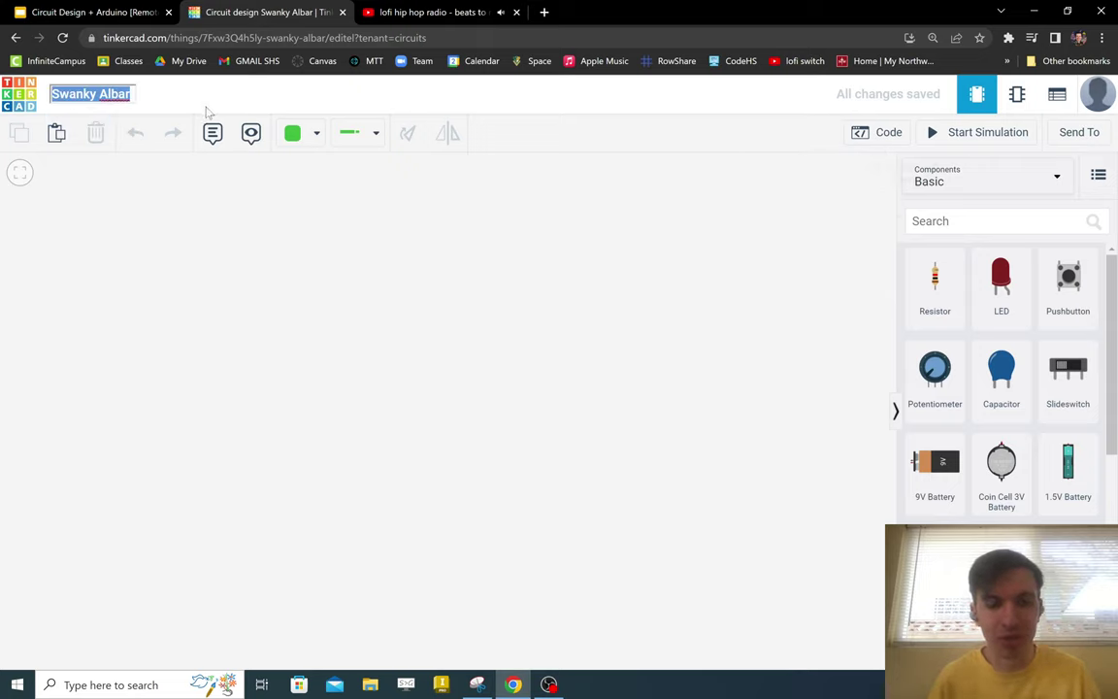
type("hula")
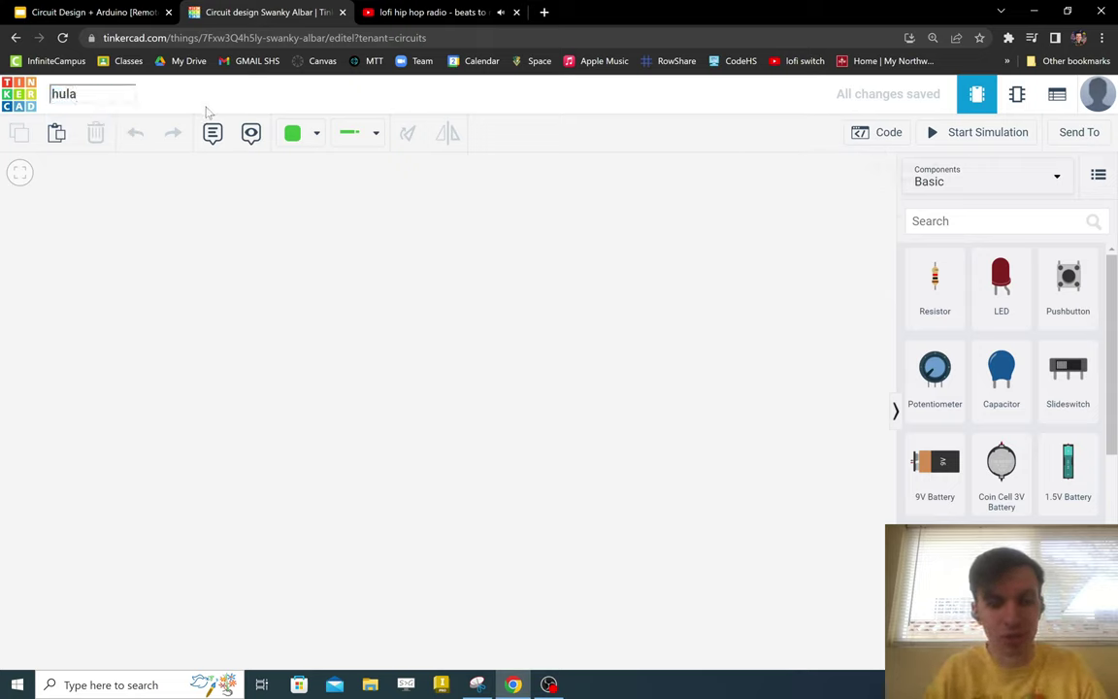
type("-hoop")
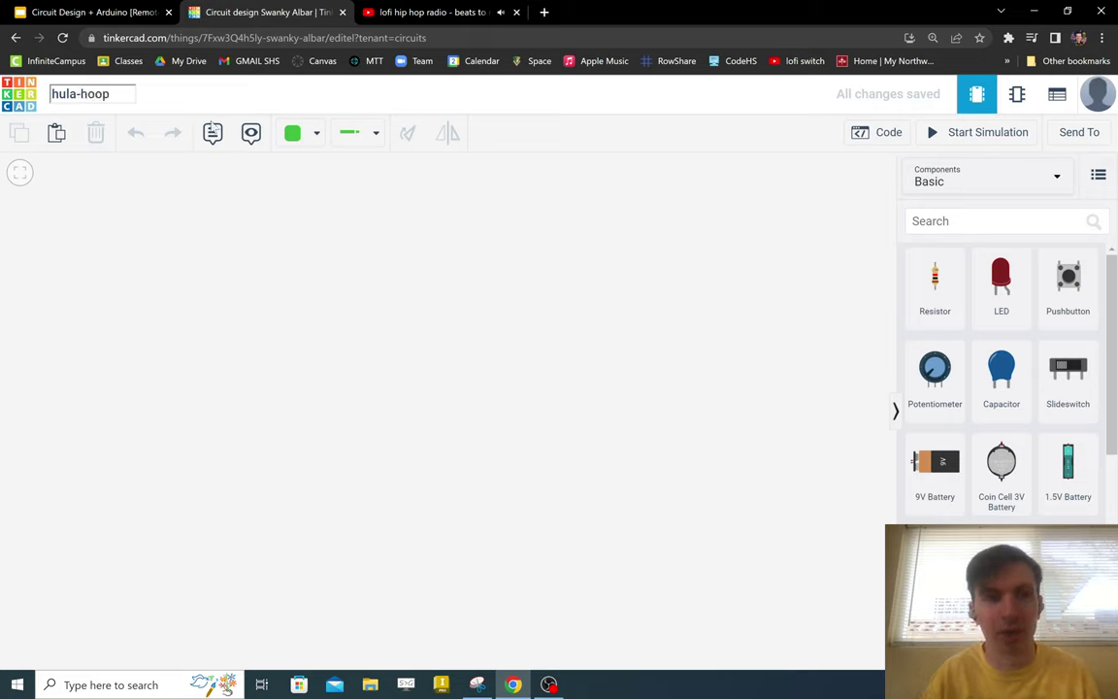
left_click(307, 367)
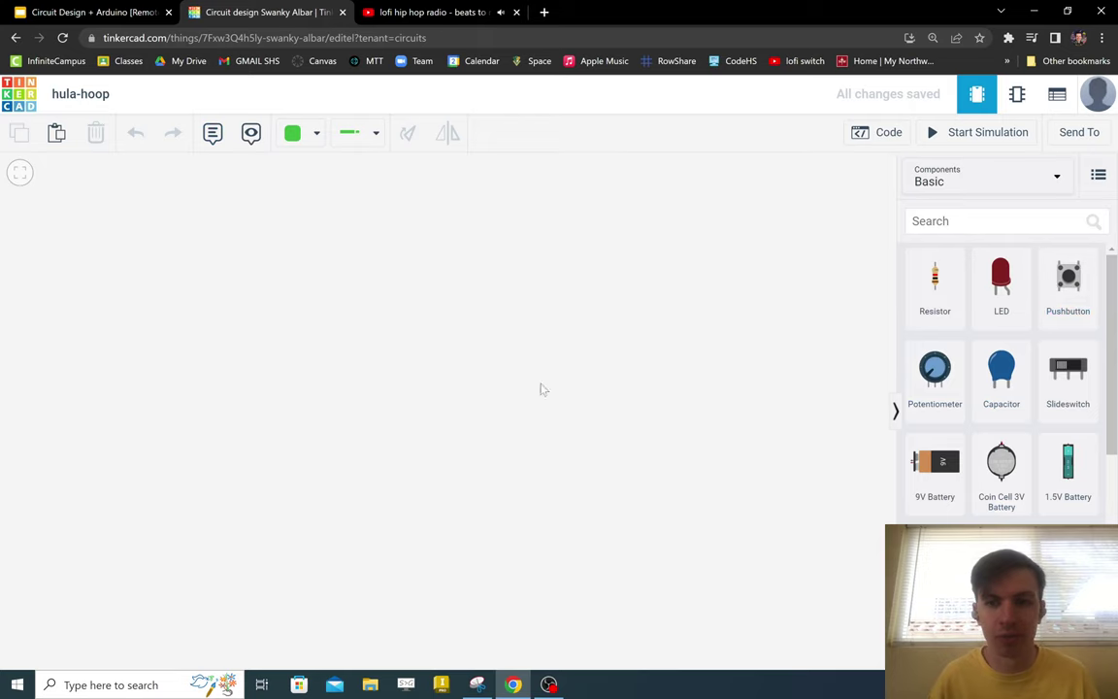
- Paste a small breadboard, shift it left and down, and add a 9V battery to its right
key("ctrl+v")
left_click(798, 374)
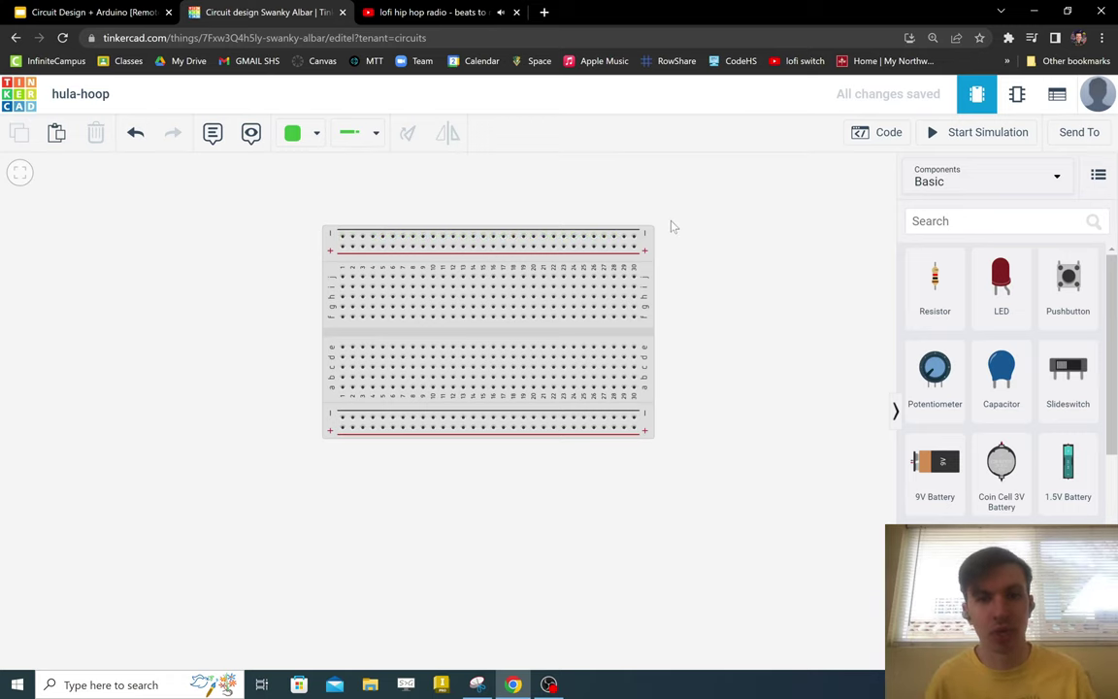
left_click_drag(585, 246, 505, 288)
left_click_drag(916, 460, 644, 283)
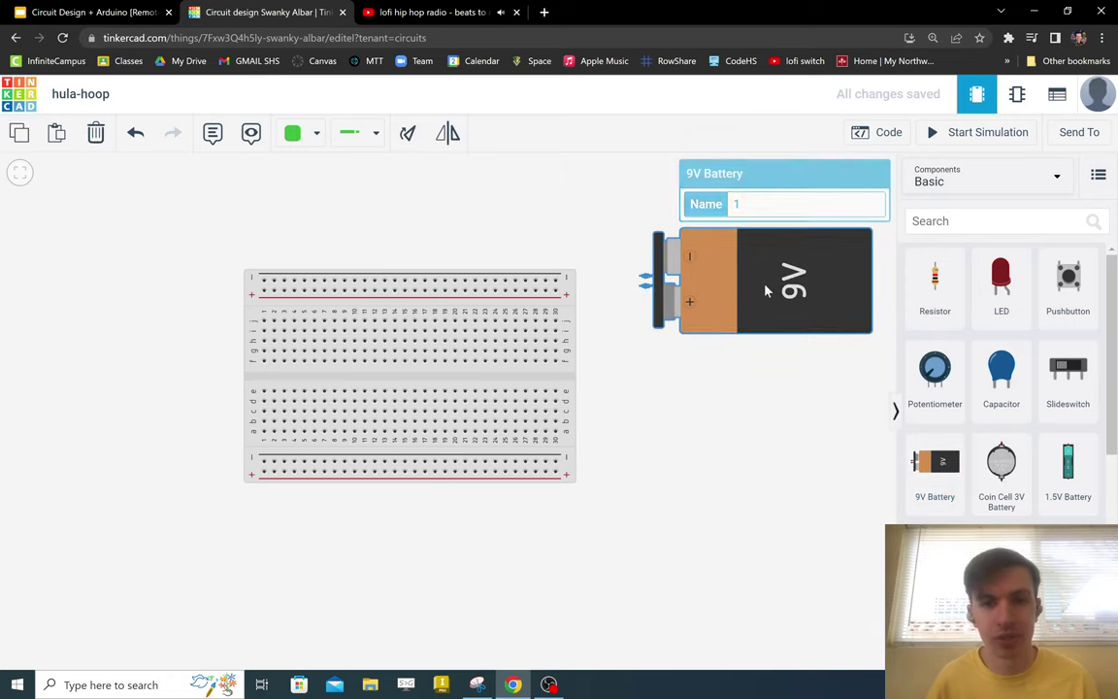
- Nudge the battery and run a red wire from its + terminal to the top + rail
left_click_drag(765, 290, 760, 295)
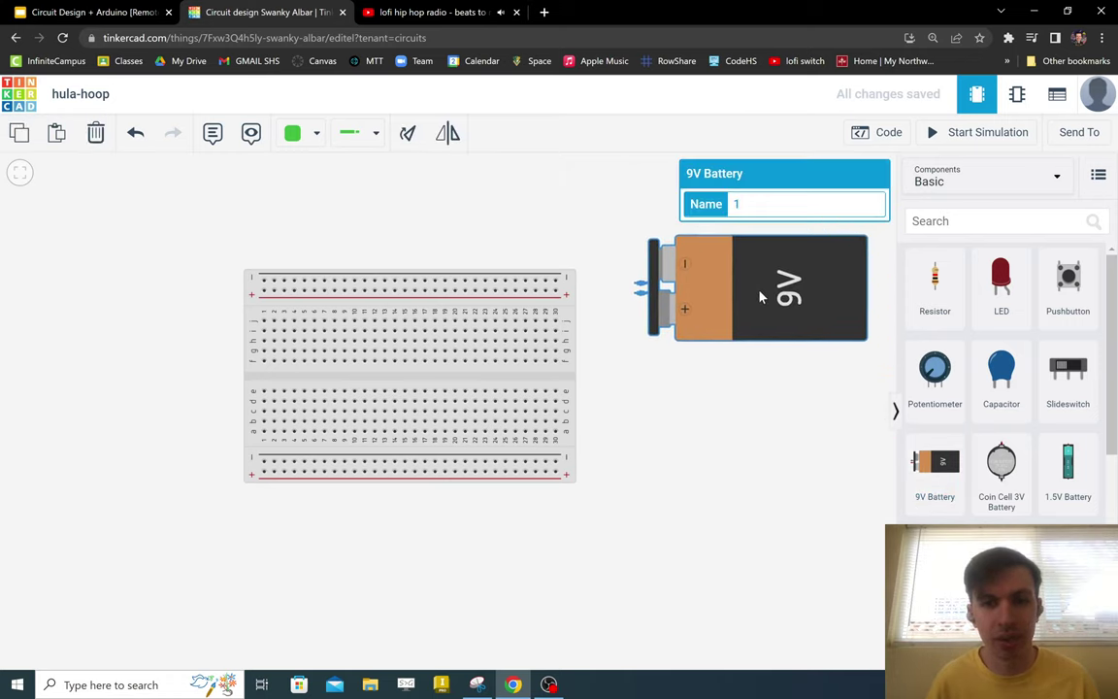
left_click(628, 318)
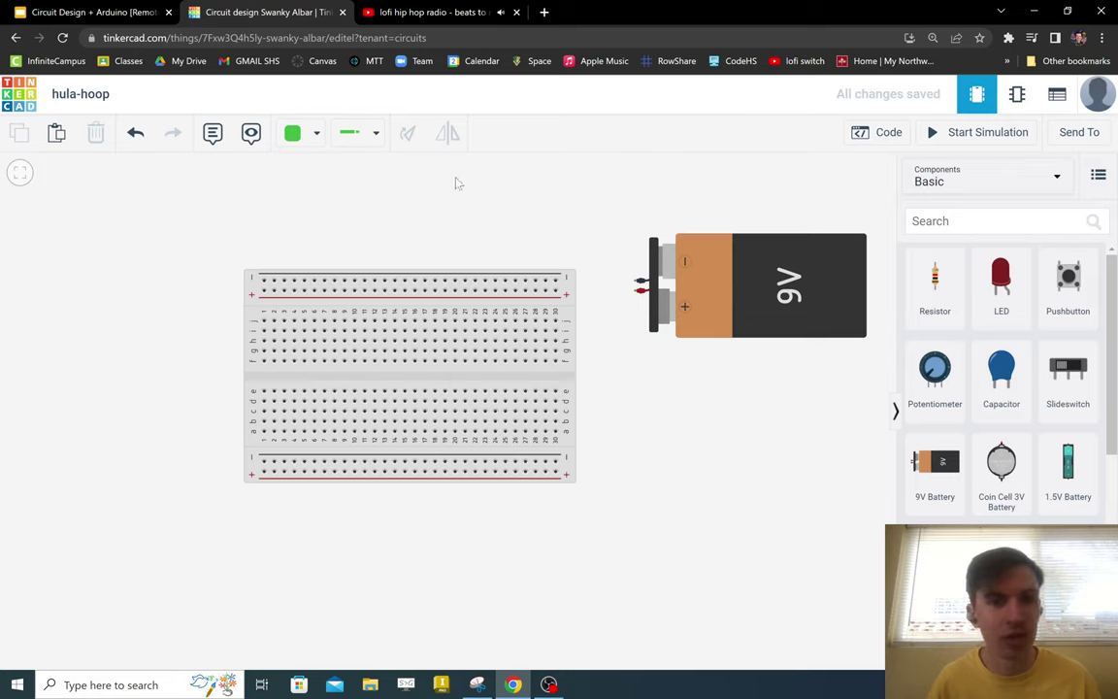
left_click(316, 135)
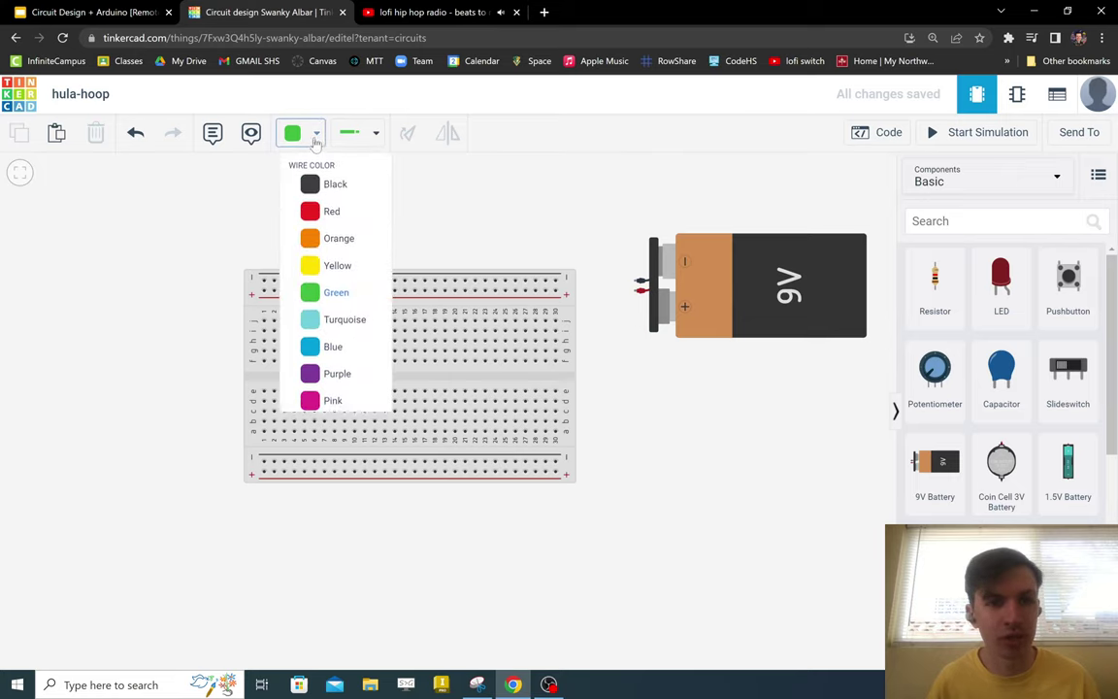
left_click(350, 214)
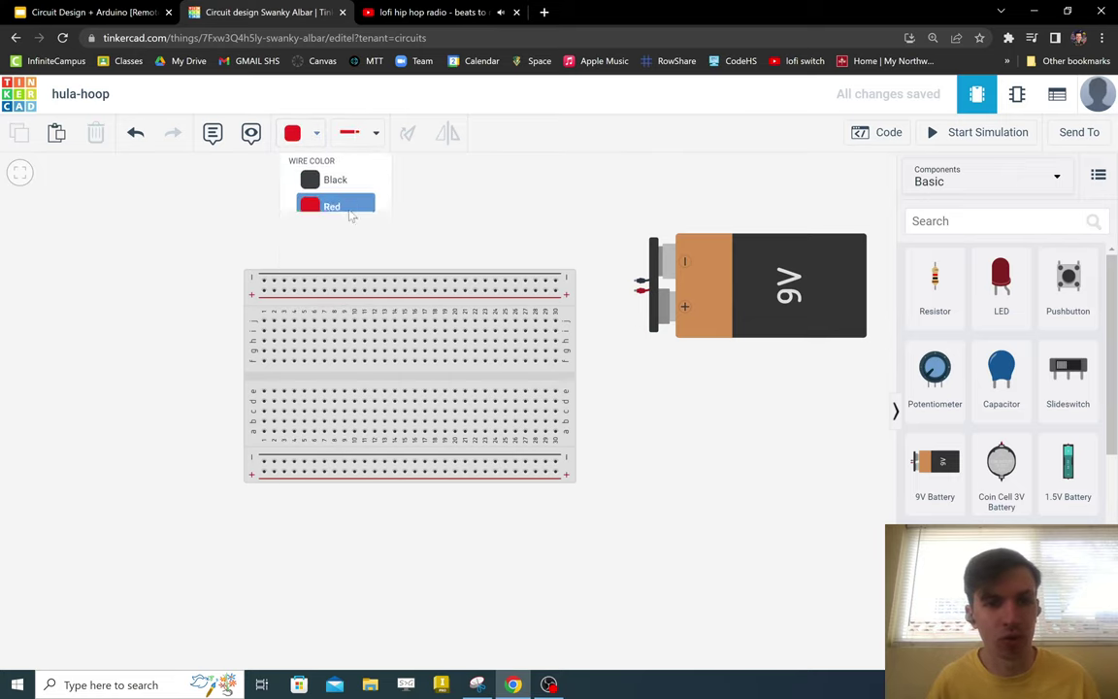
left_click(636, 292)
left_click(555, 291)
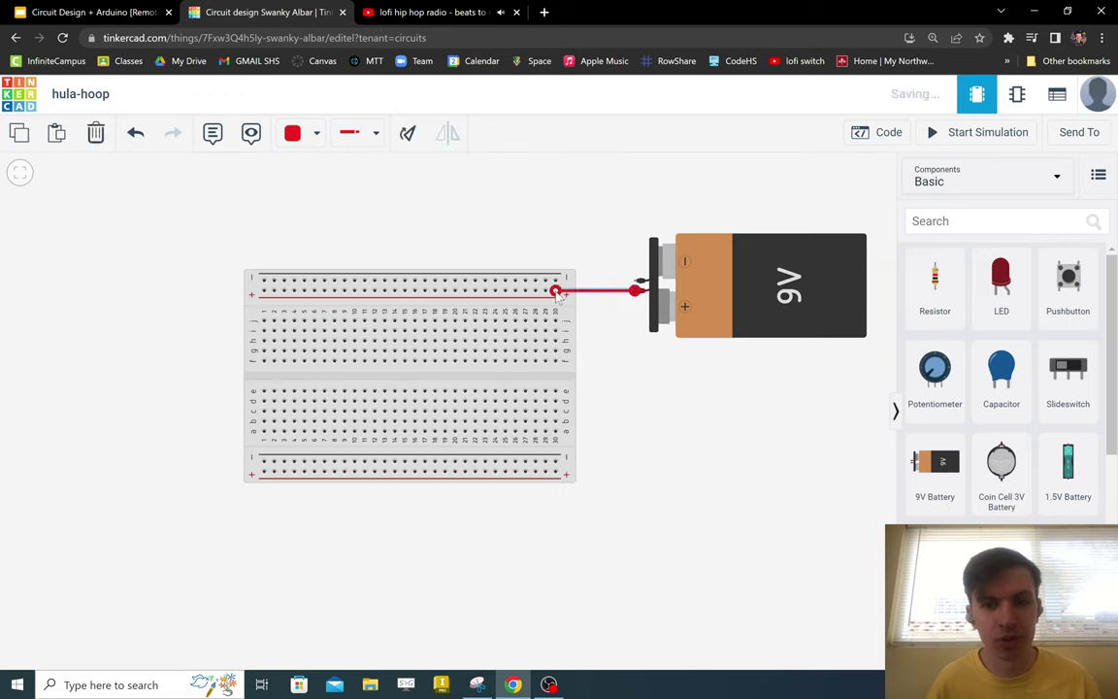
left_click(606, 323)
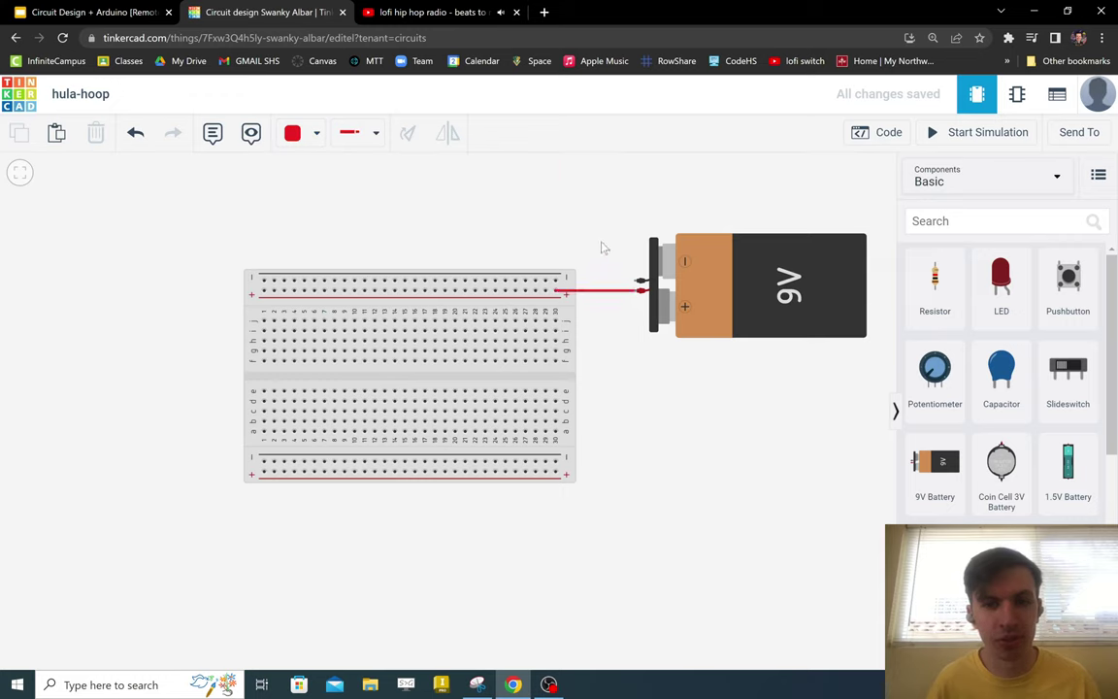
- Run a black wire from the battery's − terminal to the top − rail
left_click(317, 133)
left_click(333, 186)
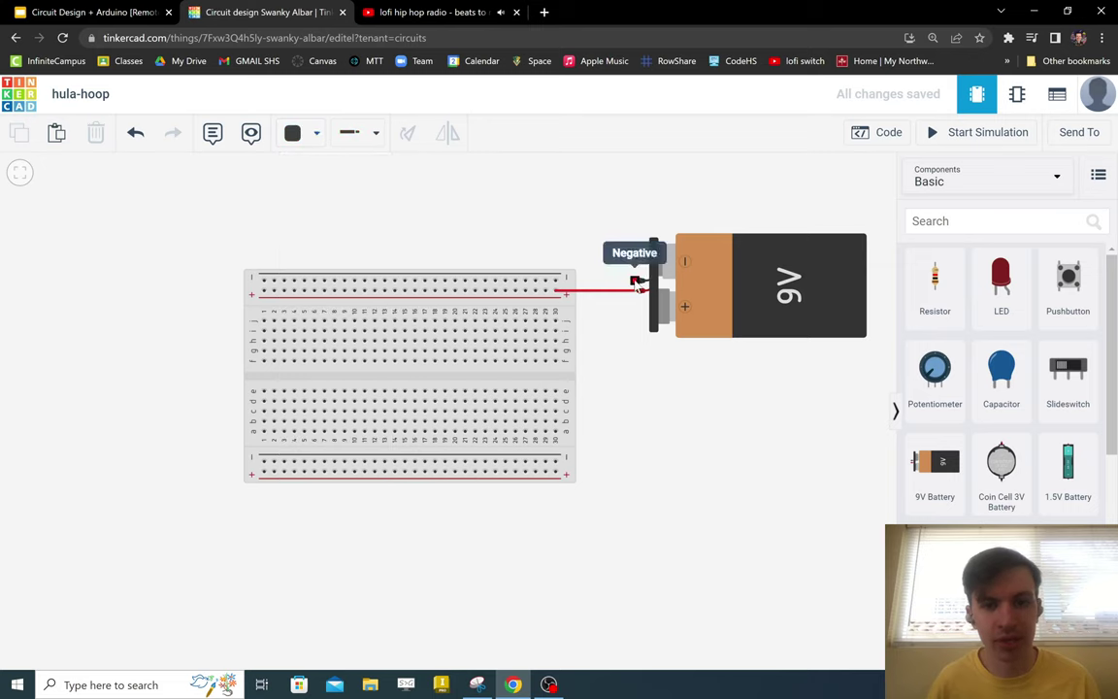
left_click(636, 282)
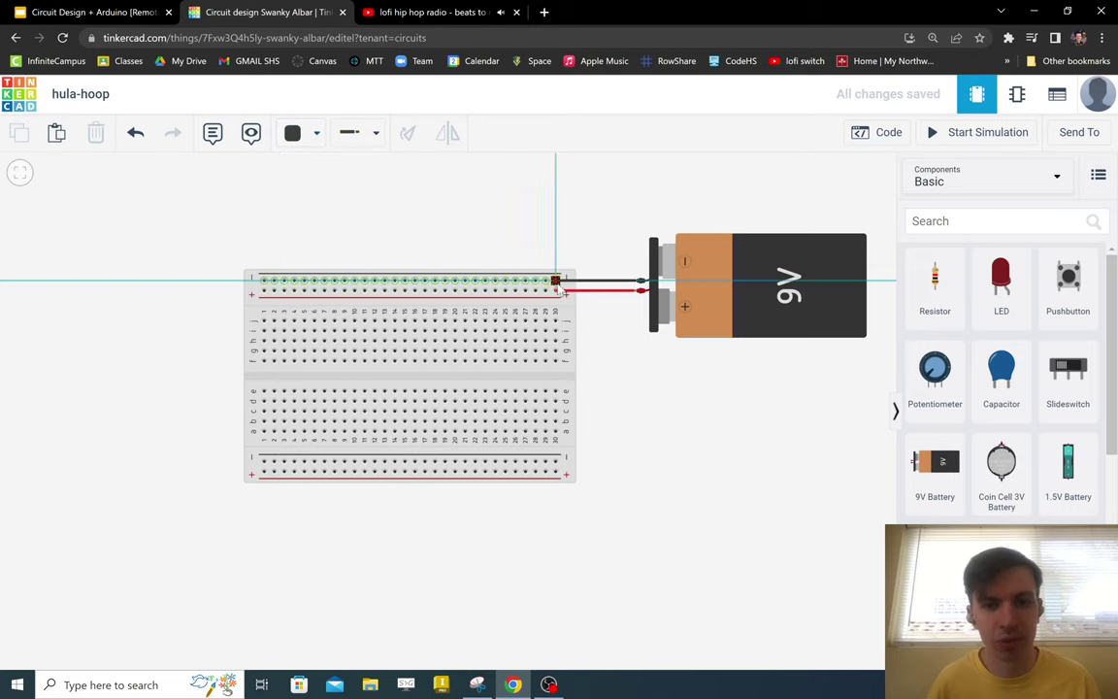
left_click(555, 280)
left_click(582, 232)
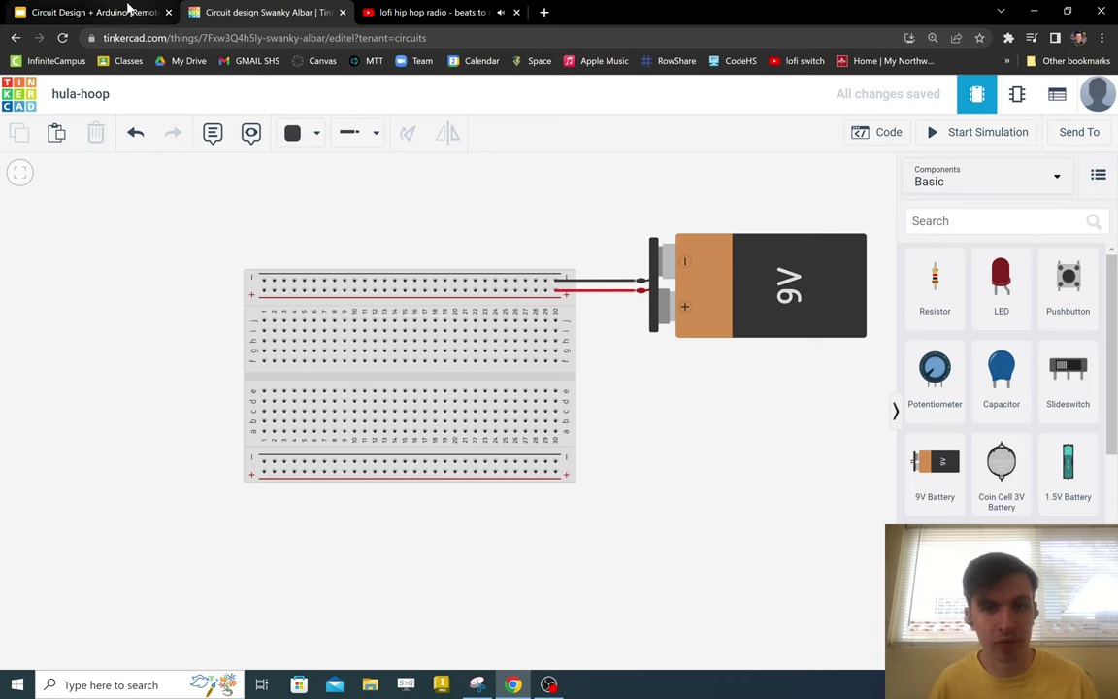
- Check the Hula Hoop slide's resistor values (90Ω, 475Ω, 800Ω), then return to Tinkercad
left_click(127, 11)
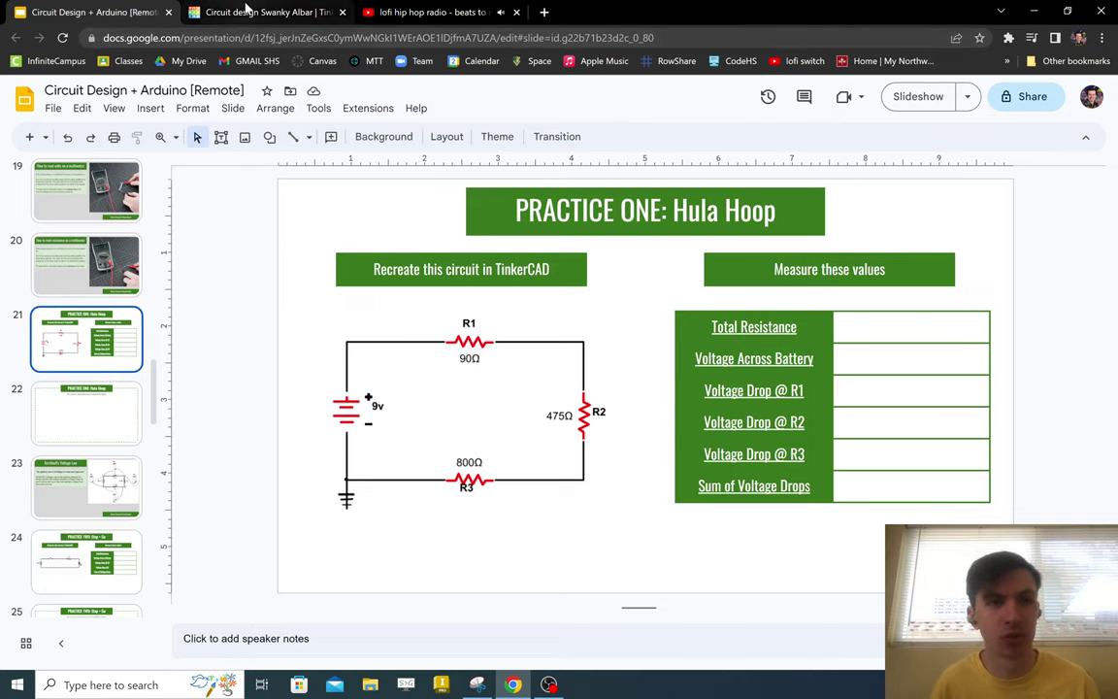
left_click(247, 10)
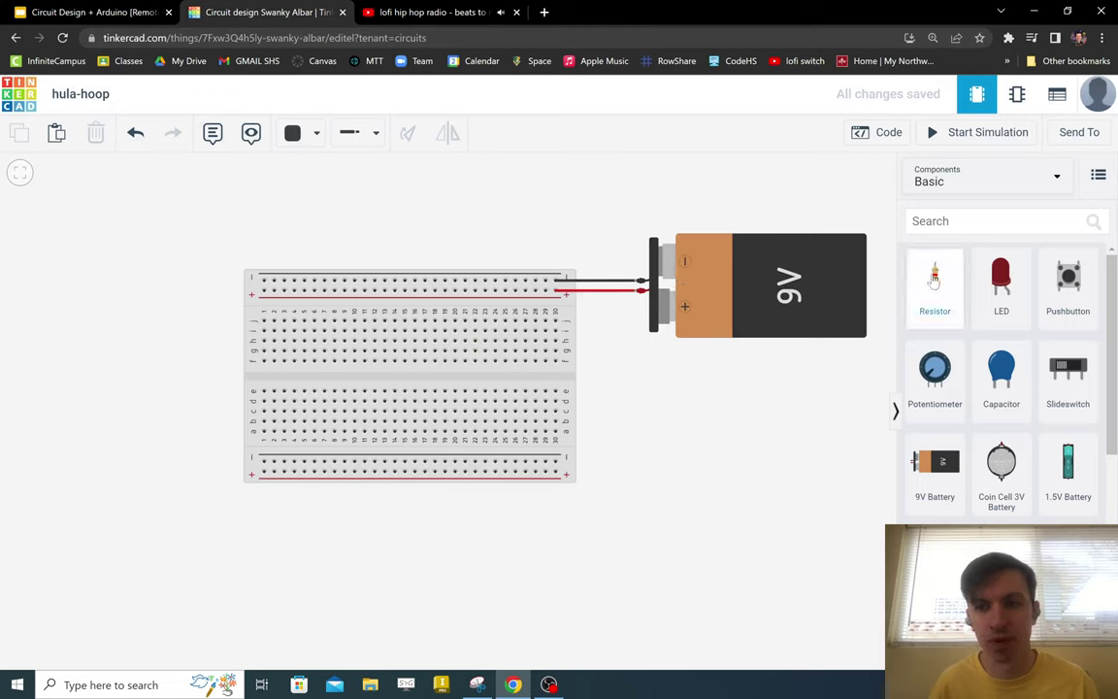
- Place a resistor from the top + rail near column 27, stretch its leg, and set it to 100 Ω
left_click_drag(933, 280, 536, 316)
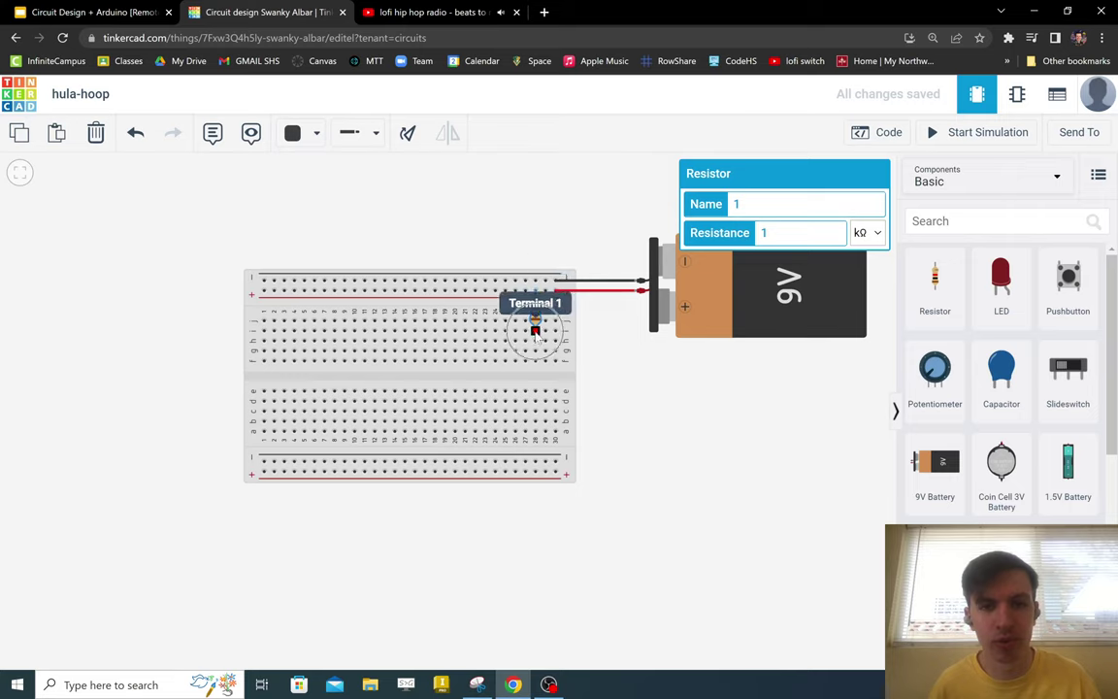
mouse_move(536, 333)
left_mouse_down()
mouse_move(535, 361)
mouse_move(535, 327)
left_mouse_up()
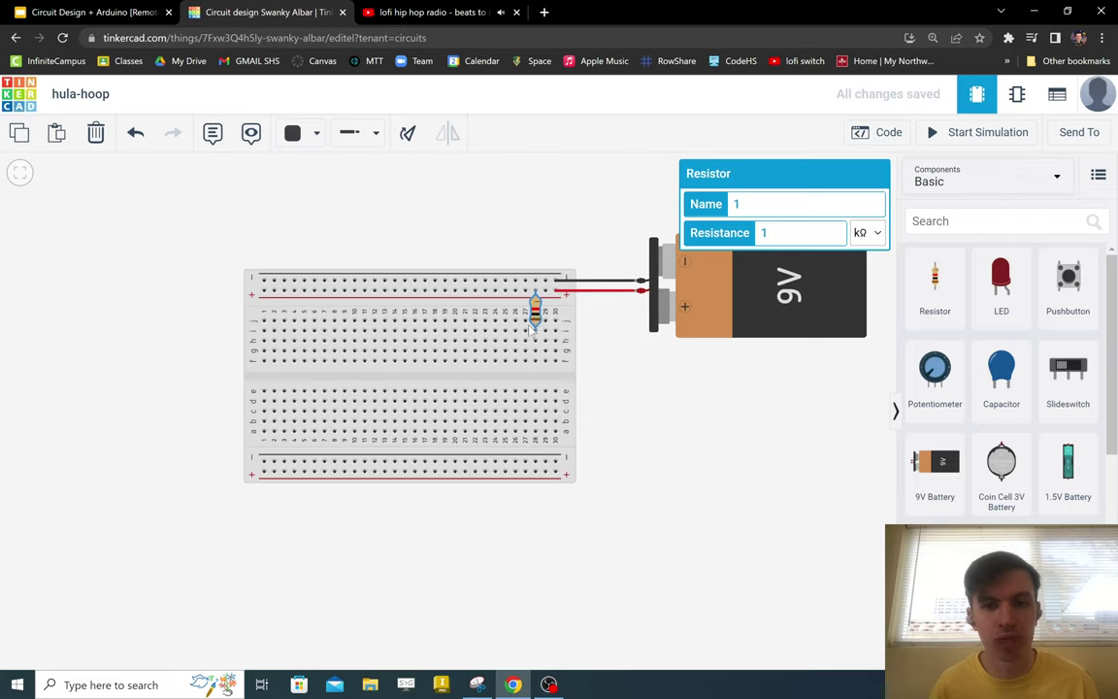
left_click(876, 235)
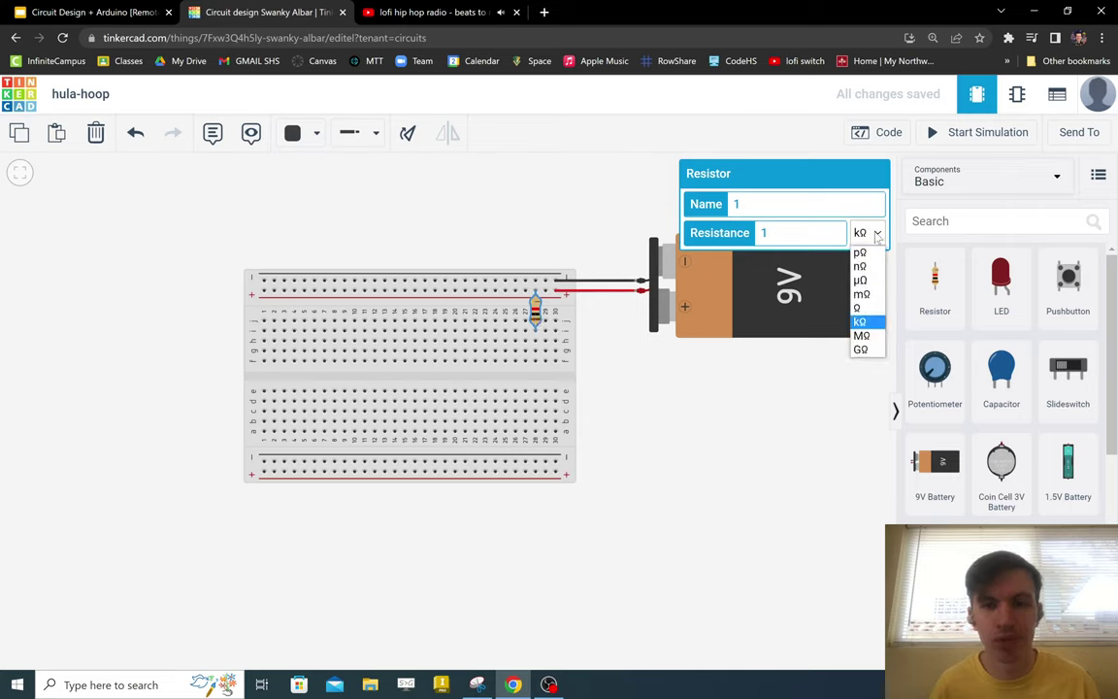
left_click(859, 308)
left_click(765, 233)
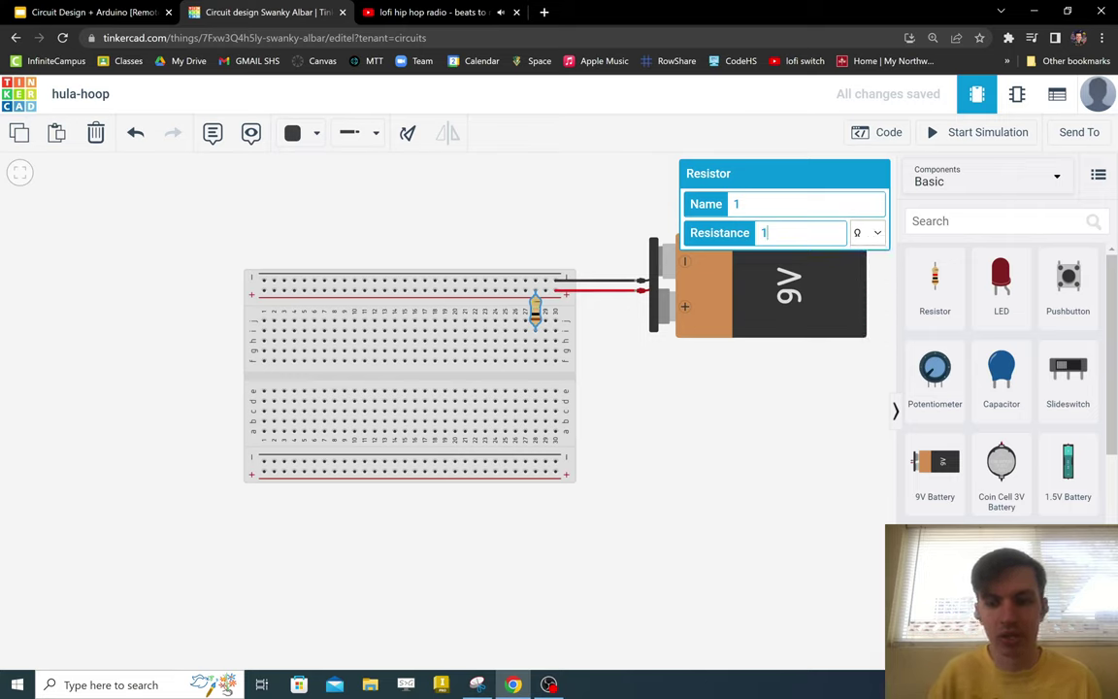
type("100")
left_click(798, 401)
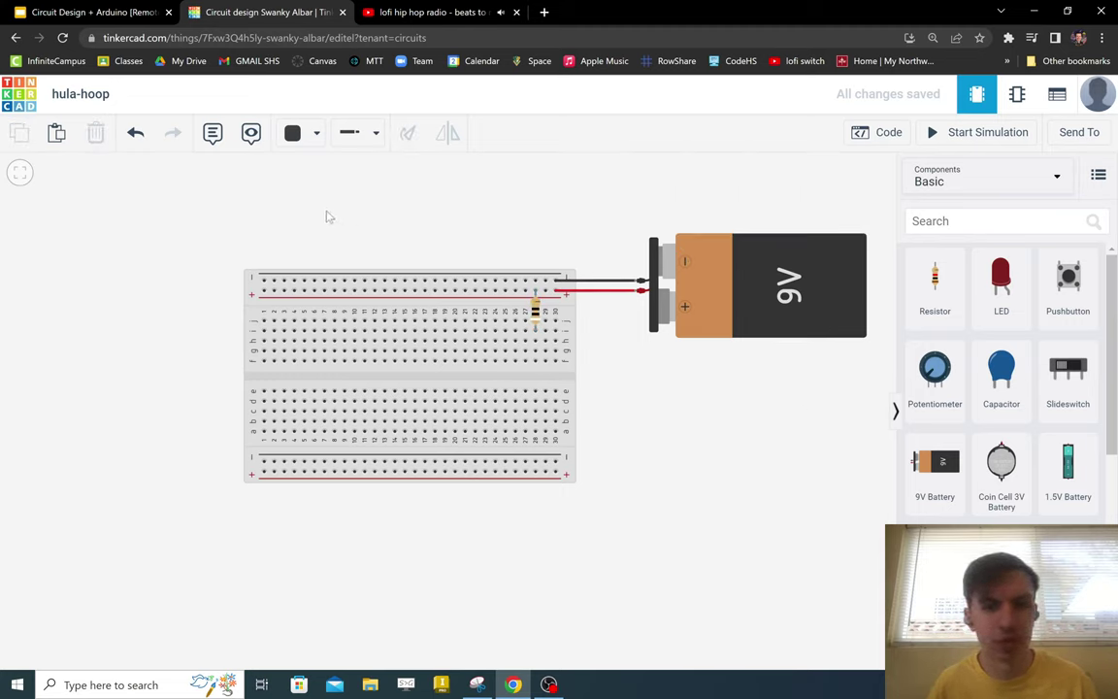
- After checking the slide, add a second resistor turned horizontal near column 28
left_click(70, 9)
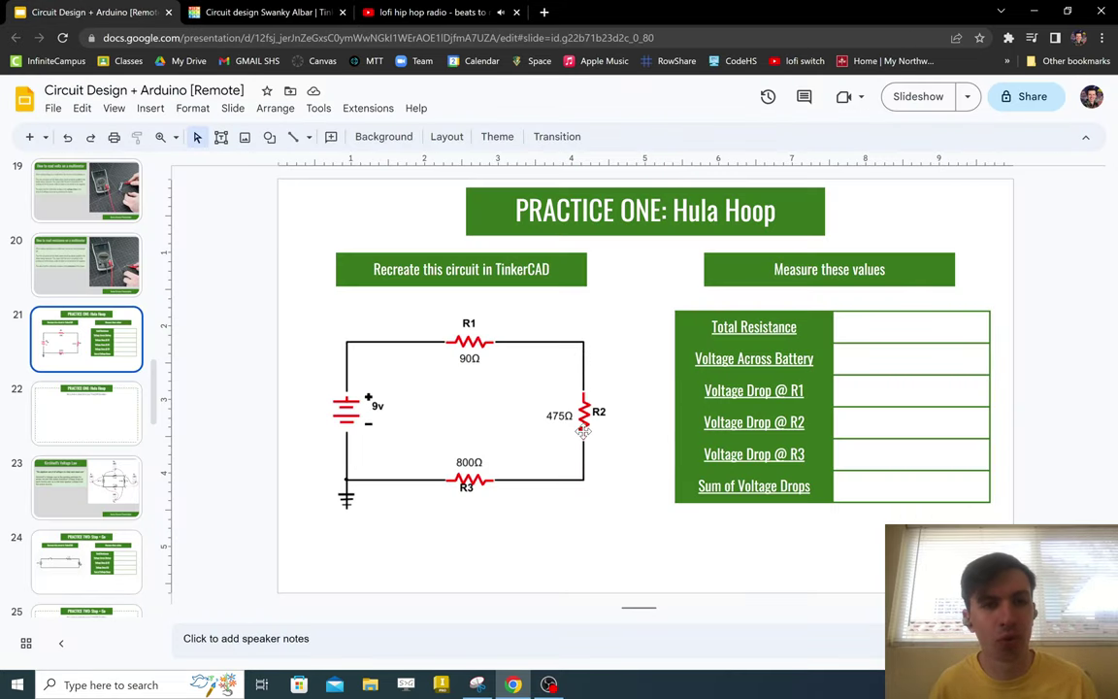
left_click(263, 11)
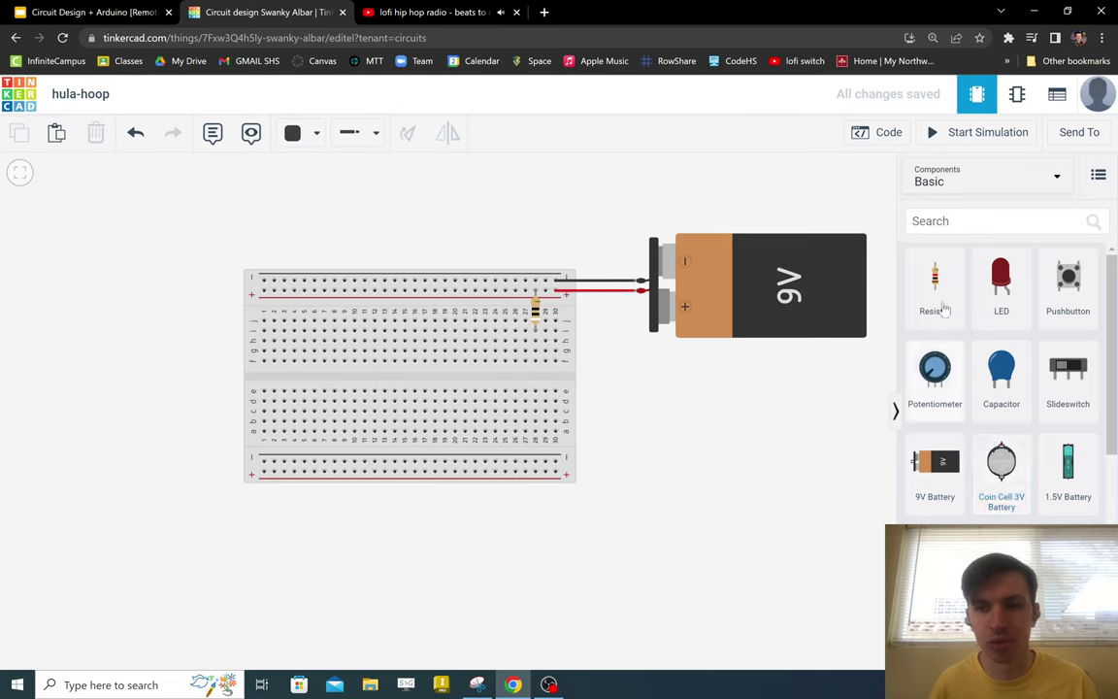
left_click_drag(940, 307, 632, 444)
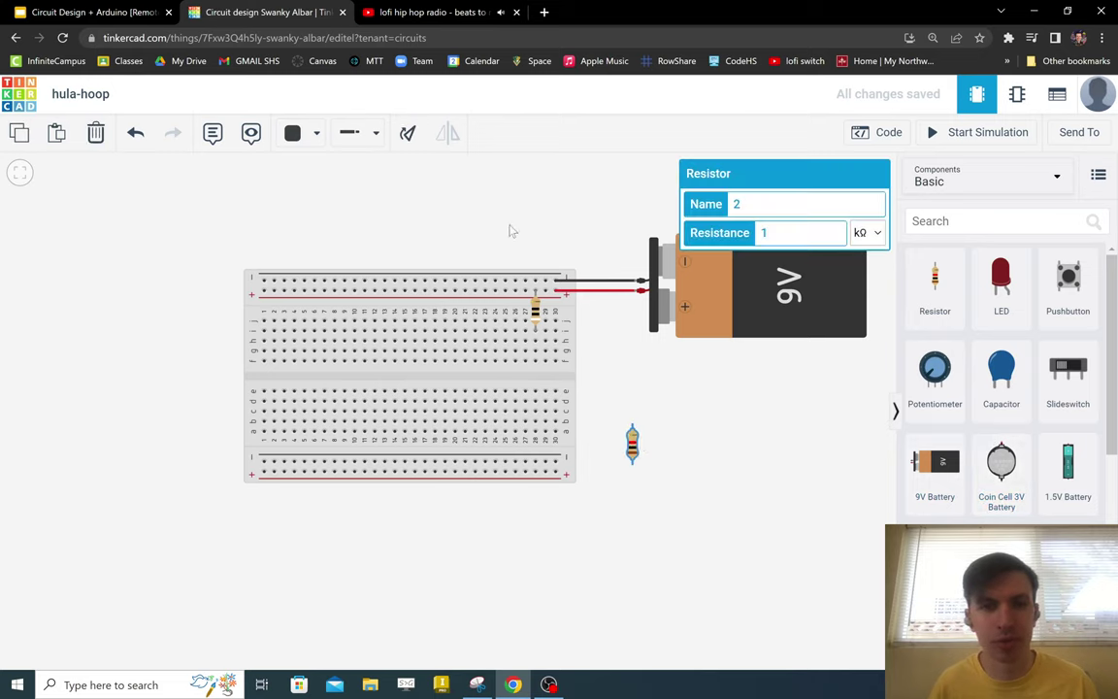
left_click(408, 132)
left_click(407, 133)
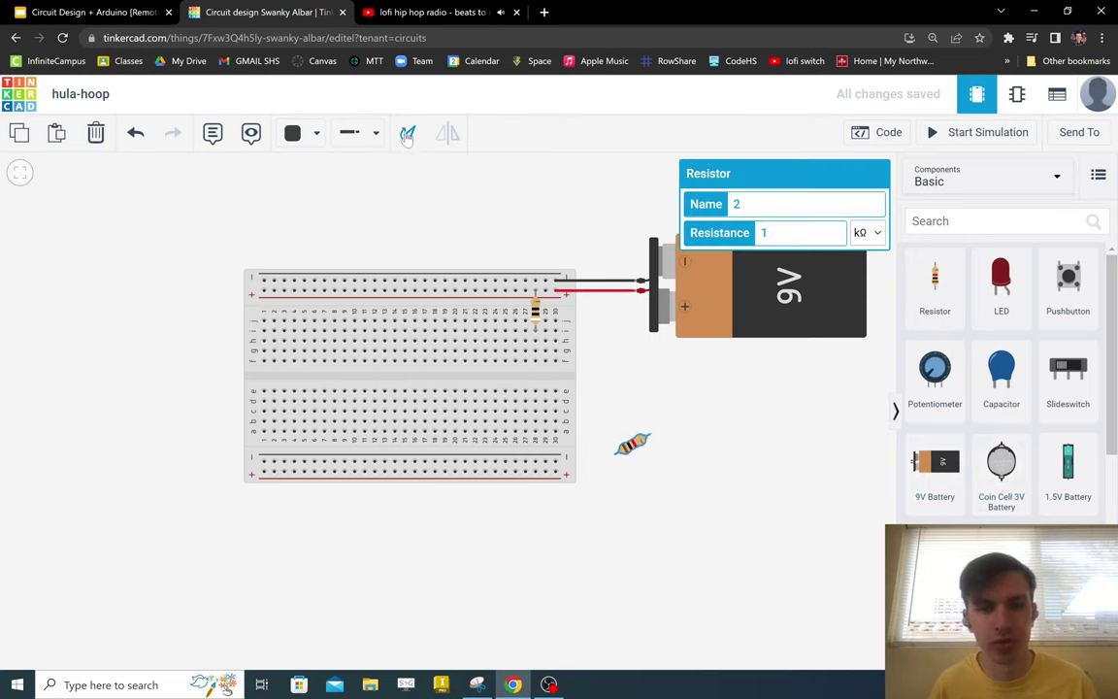
left_click(408, 133)
left_click_drag(634, 452, 544, 371)
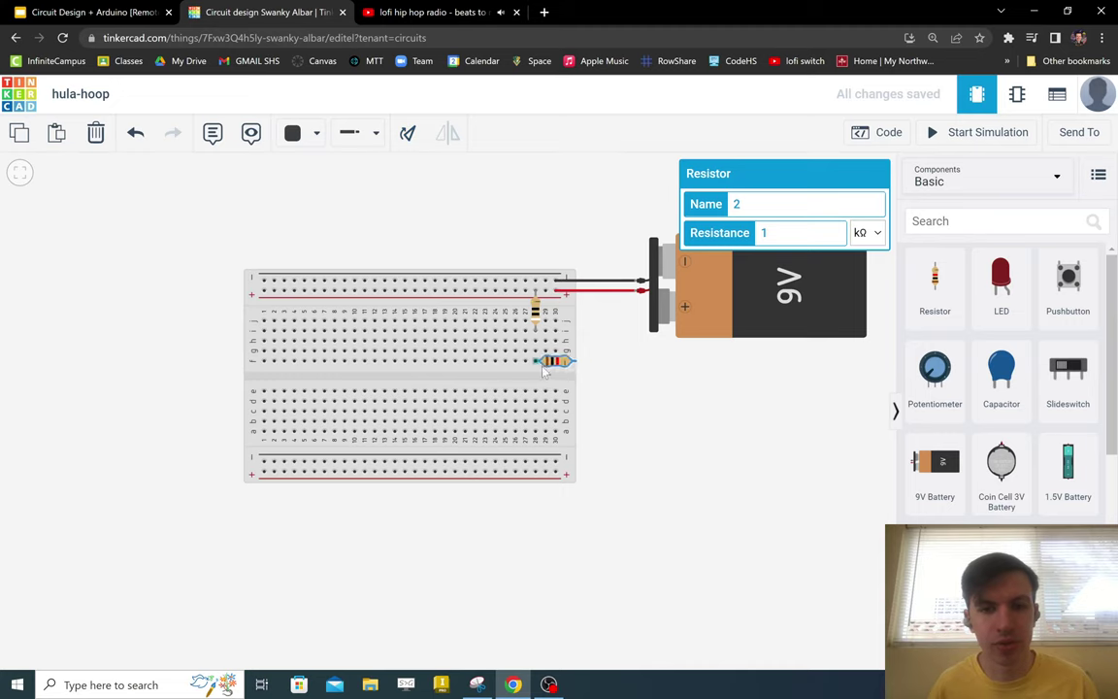
left_click(599, 381)
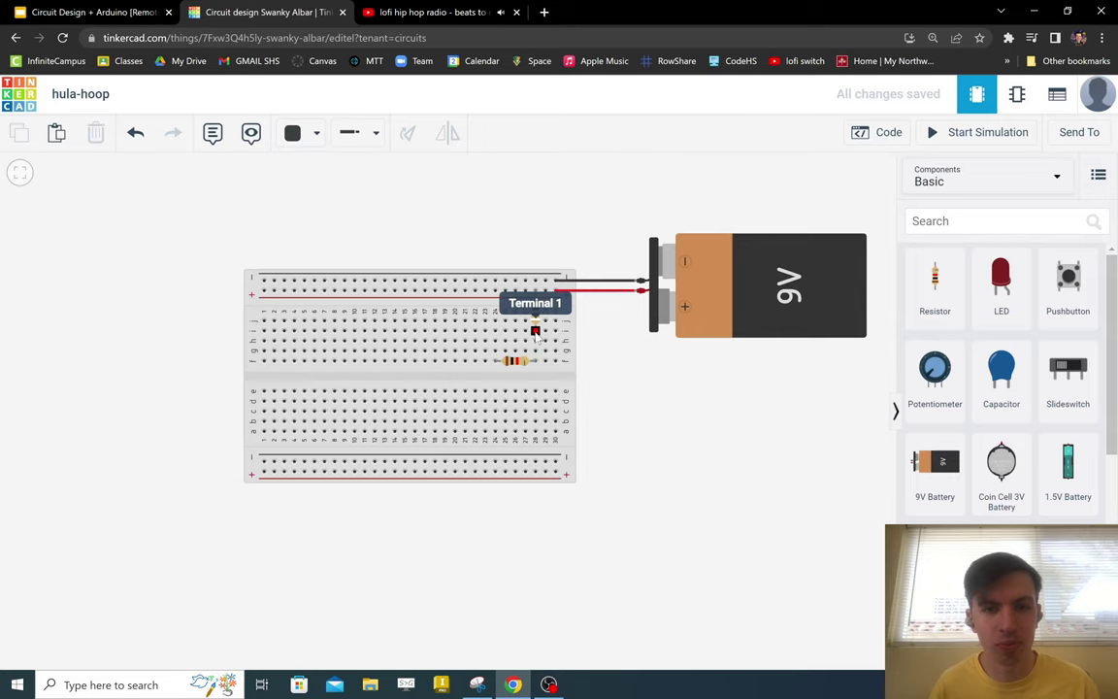
- Move the upright resistor up two holes and set the horizontal resistor to 475 Ω
left_click_drag(537, 334, 537, 325)
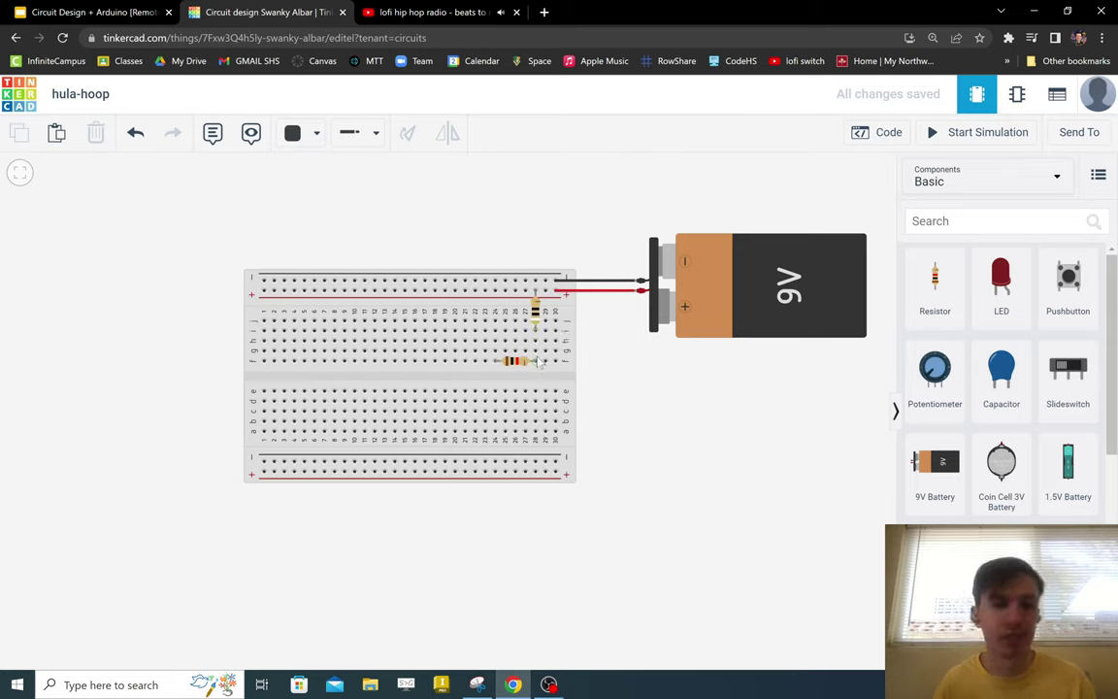
left_click(524, 363)
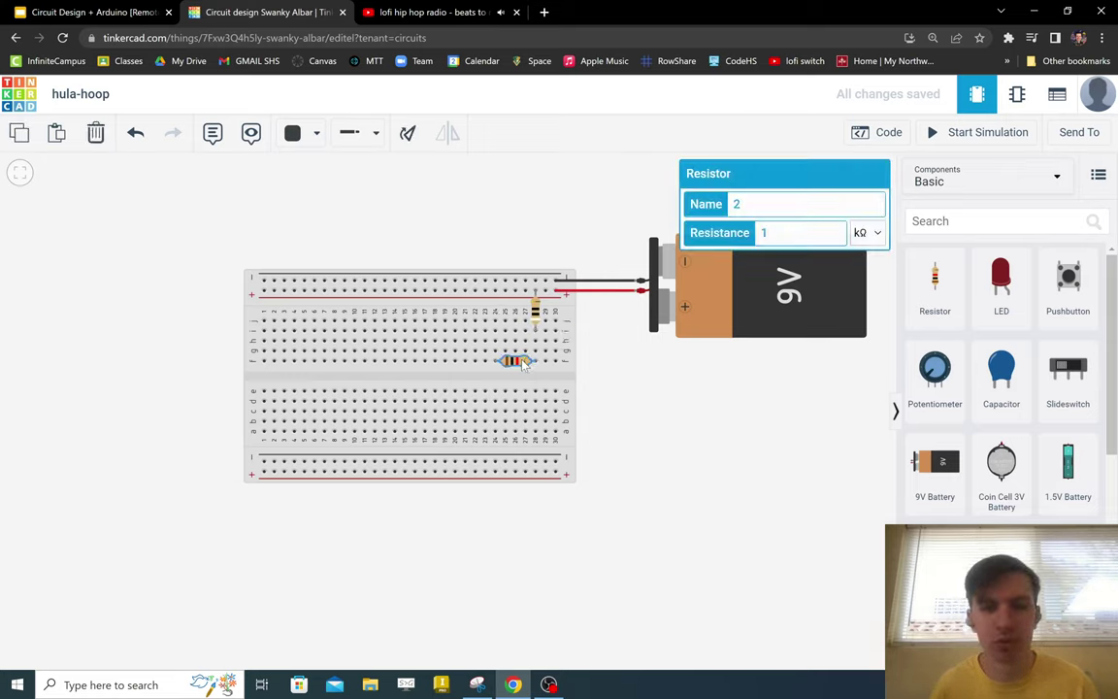
left_click(862, 233)
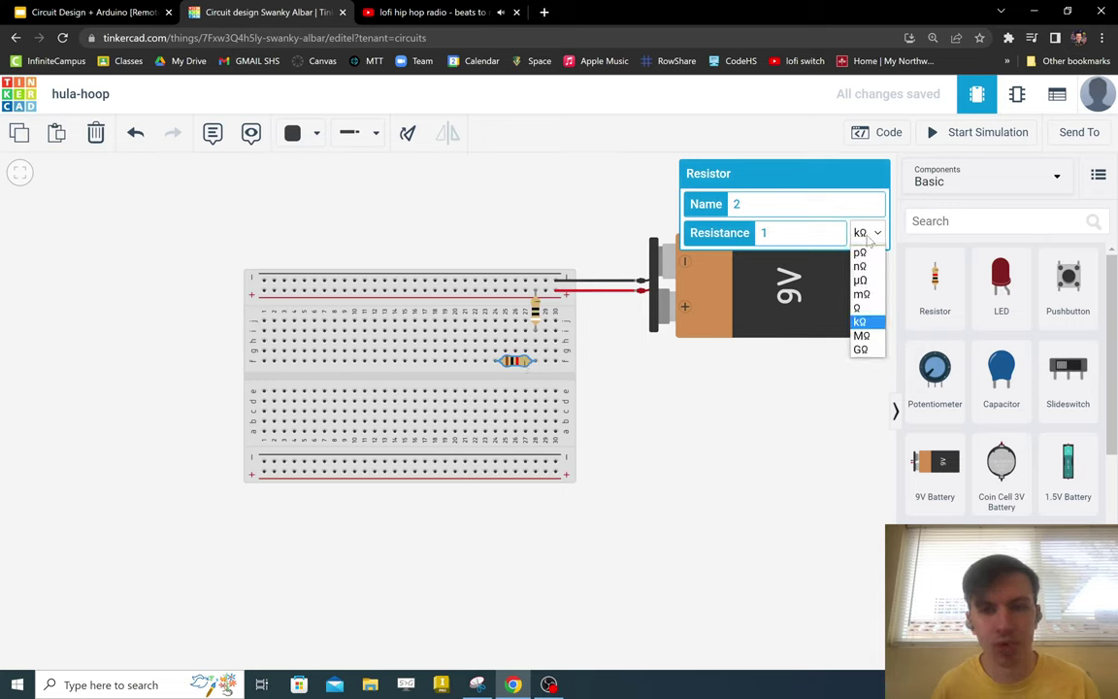
left_click(858, 307)
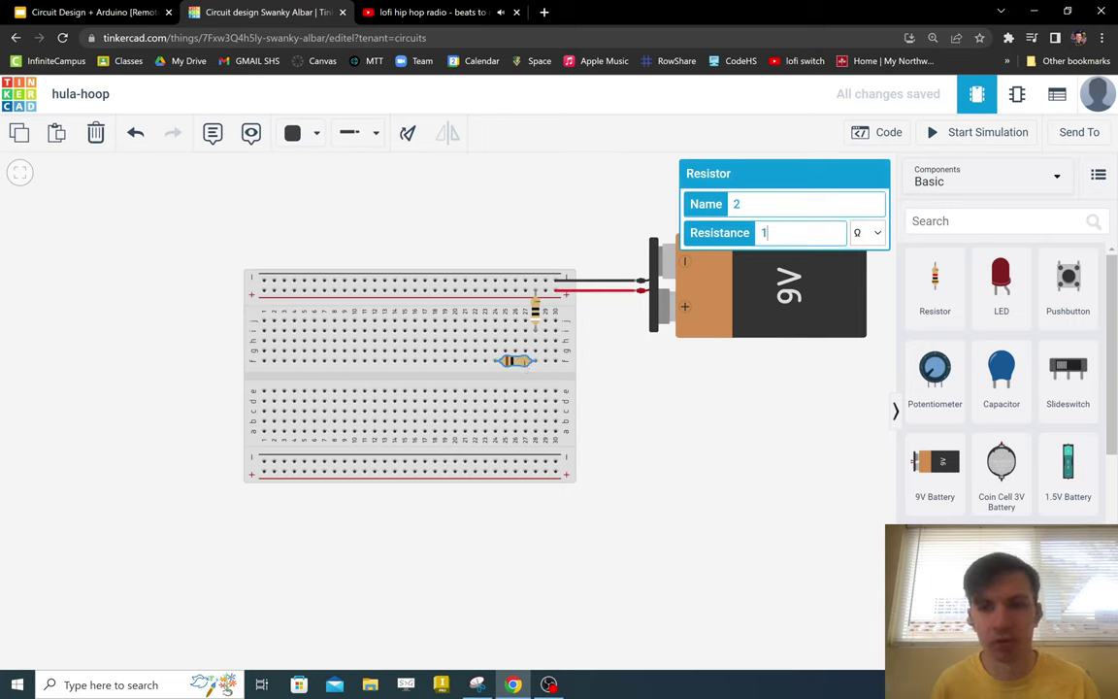
type("470")
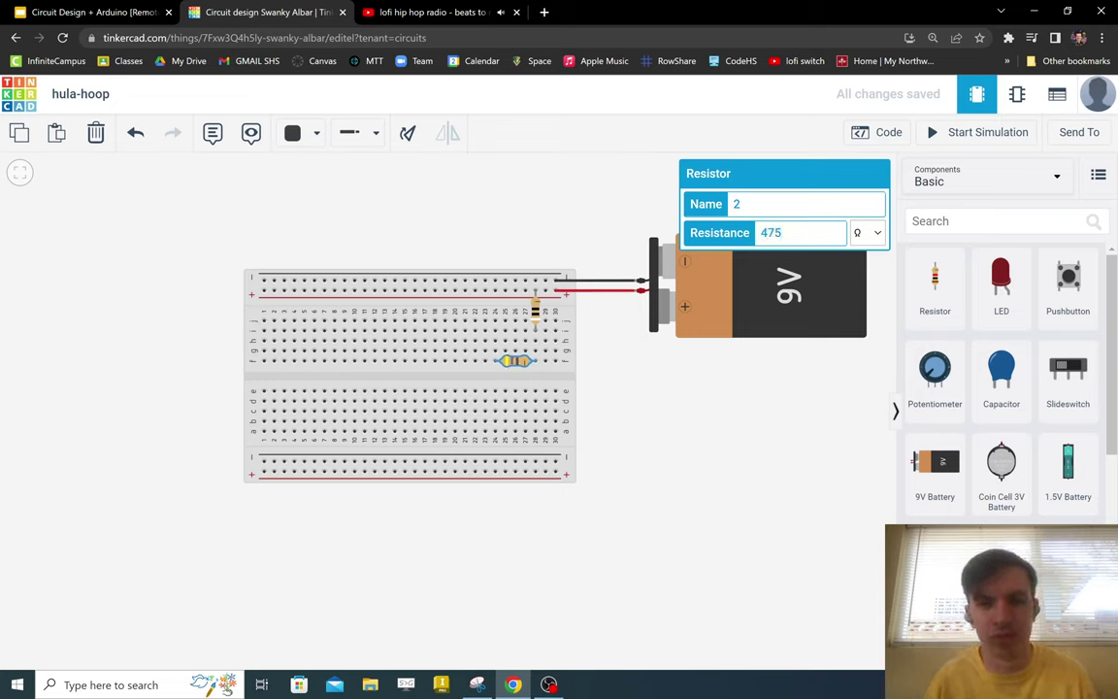
left_click(677, 391)
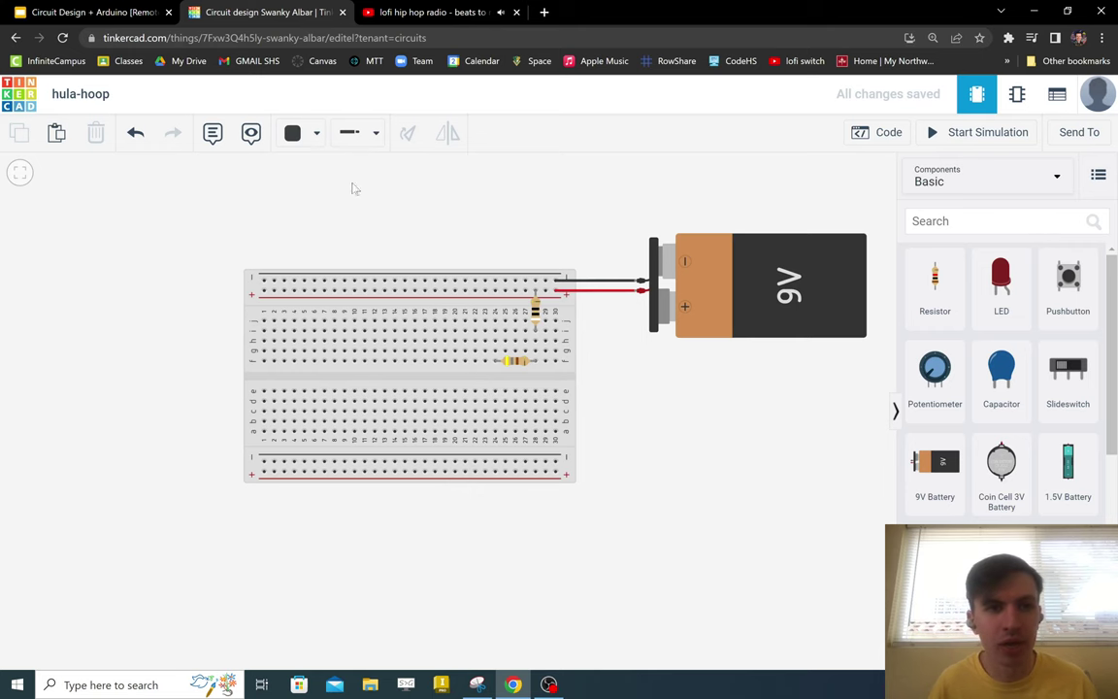
left_click(124, 8)
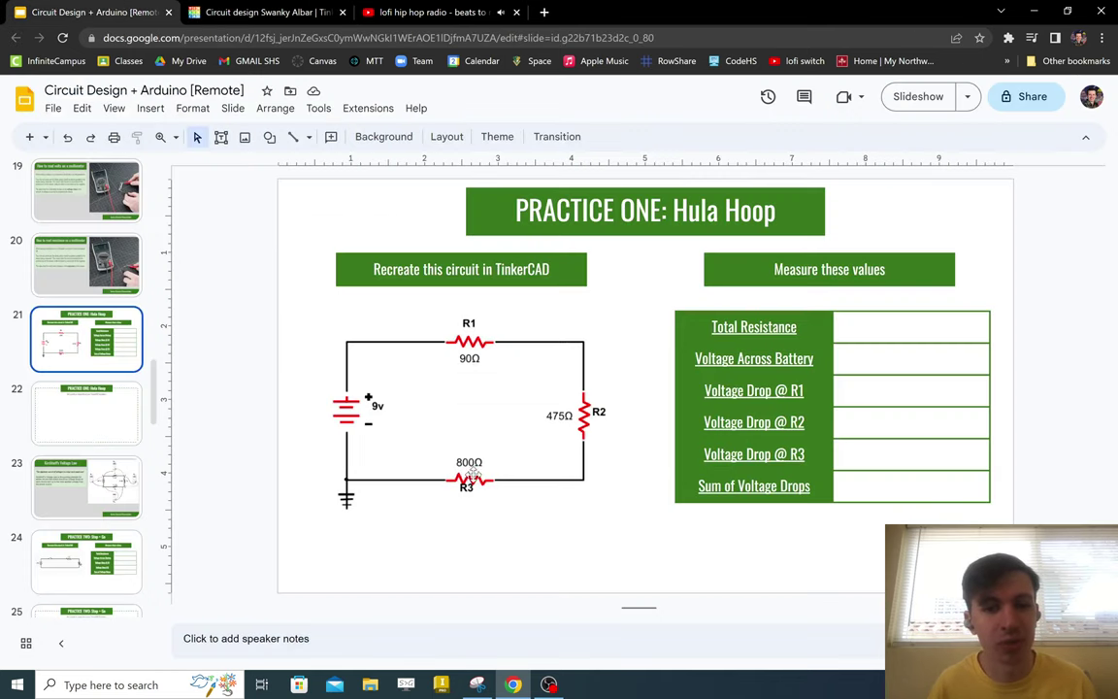
- Place a third upright resistor in the breadboard's top rows and set it to 800 Ω
left_click(257, 12)
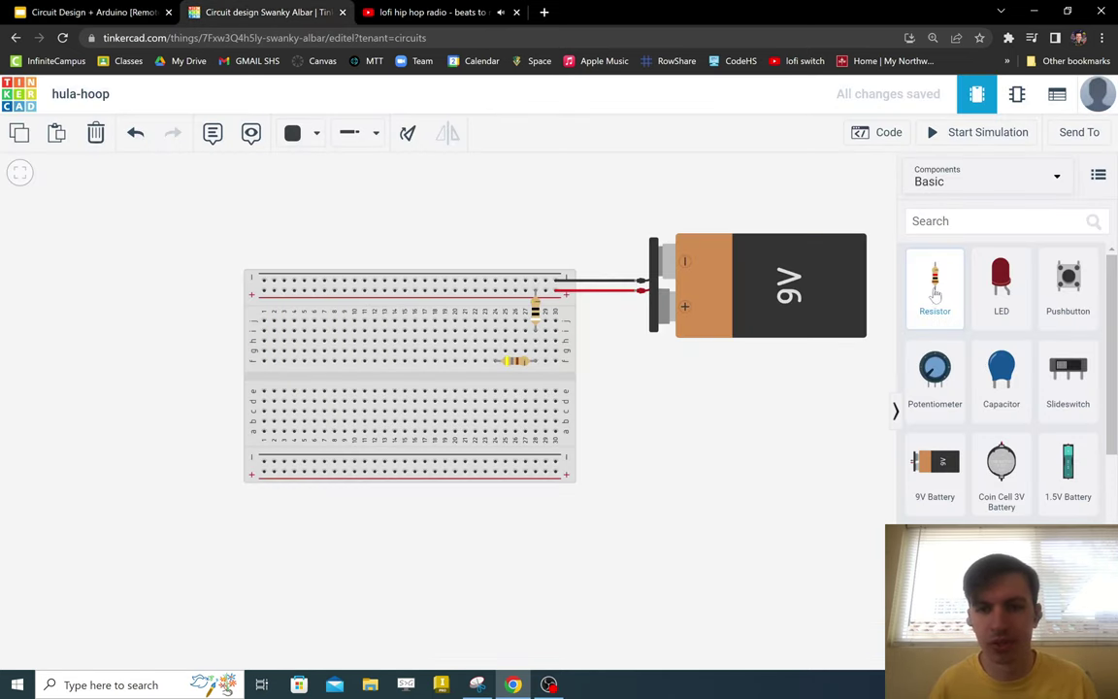
left_click_drag(934, 282, 497, 308)
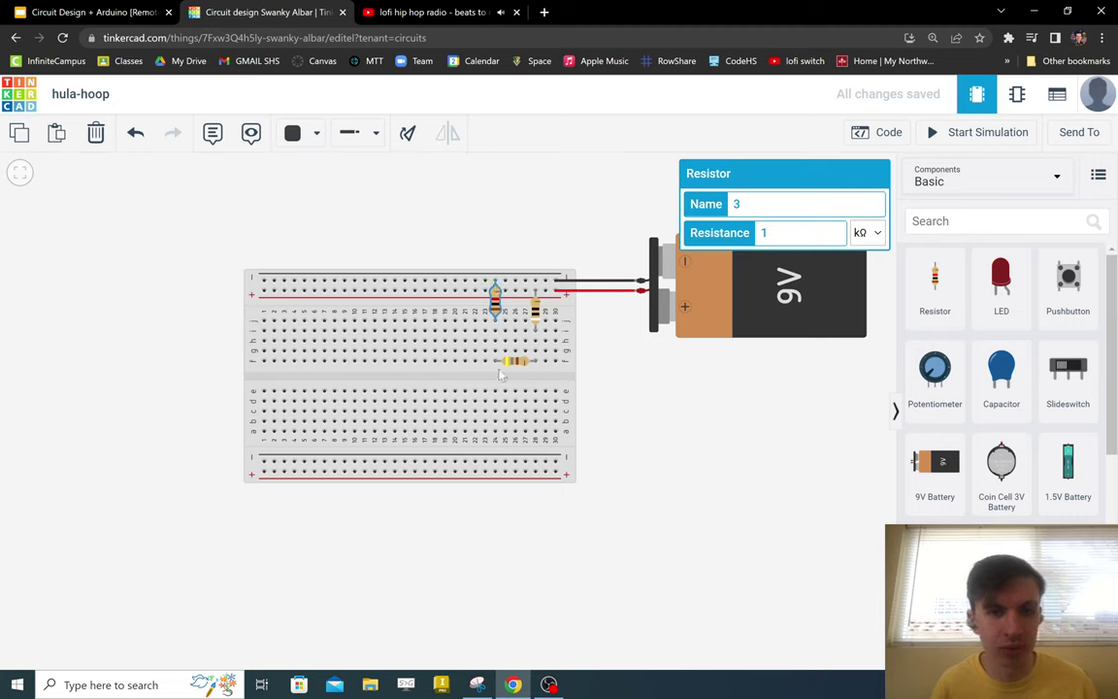
left_click(873, 232)
left_click(862, 305)
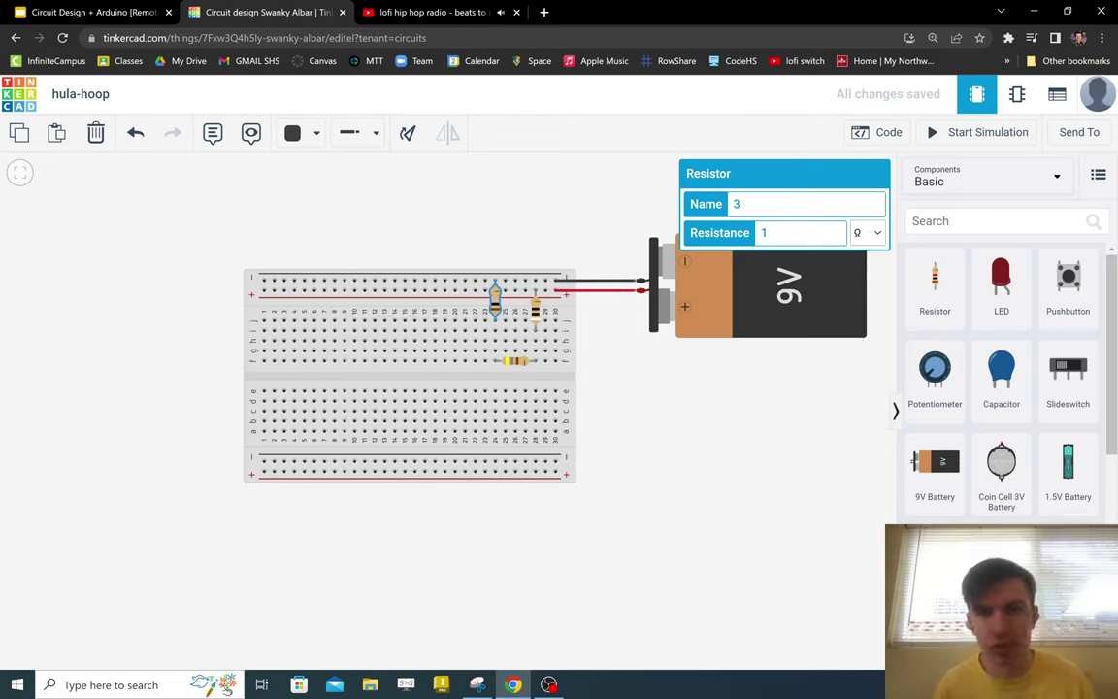
type("800")
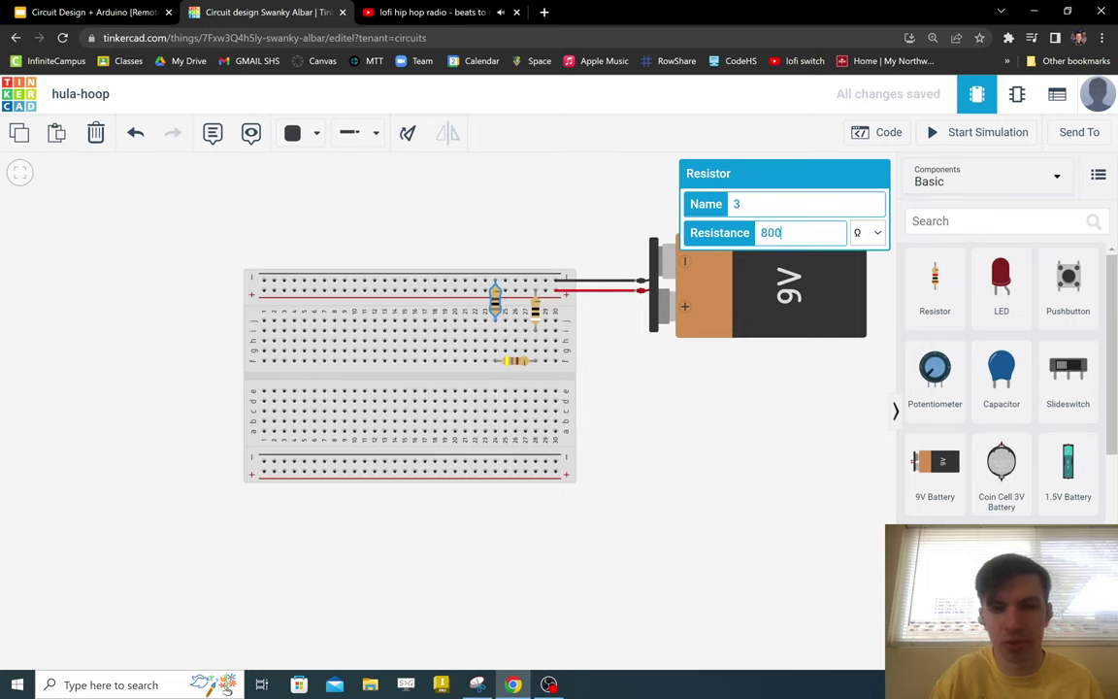
left_click(793, 394)
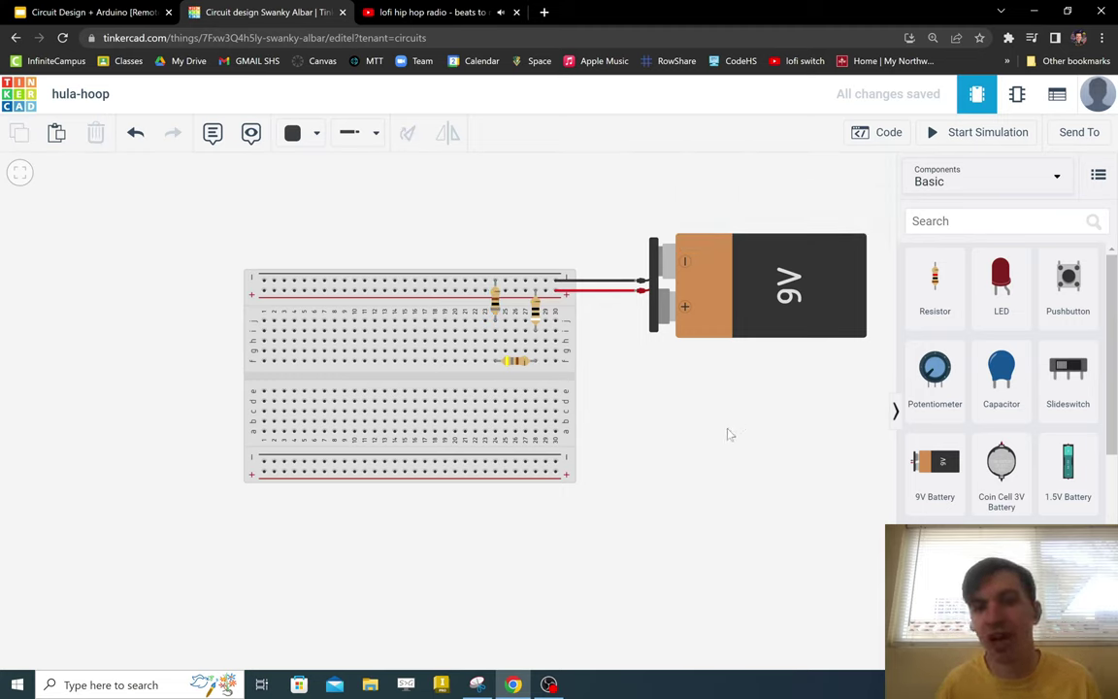
left_click(948, 132)
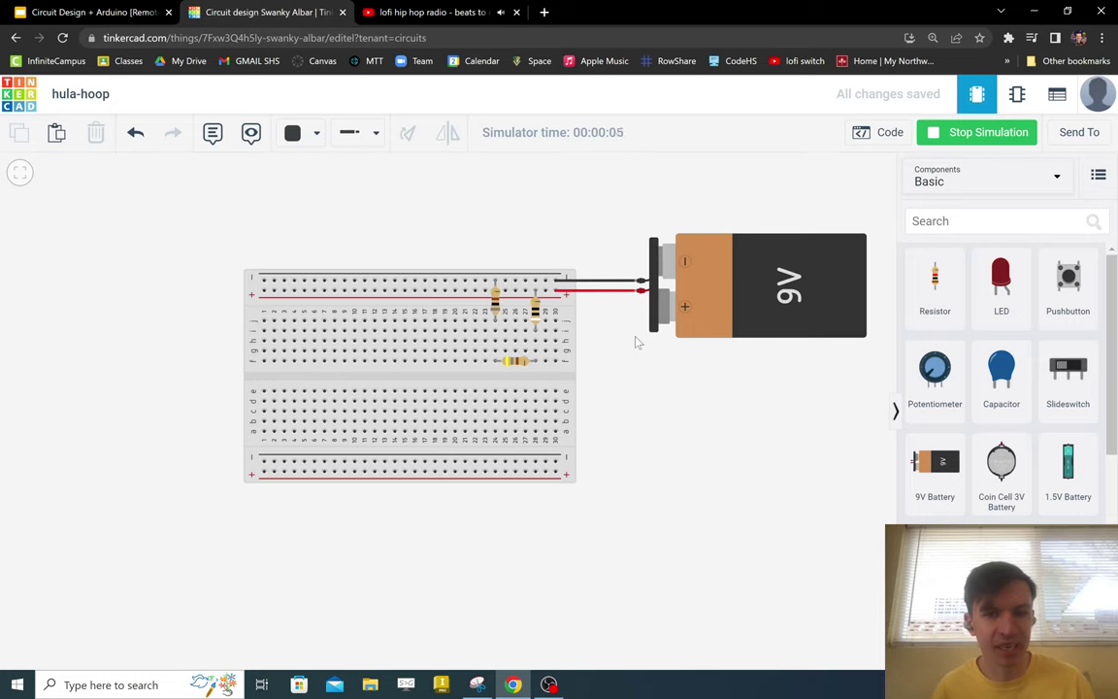
left_click(959, 135)
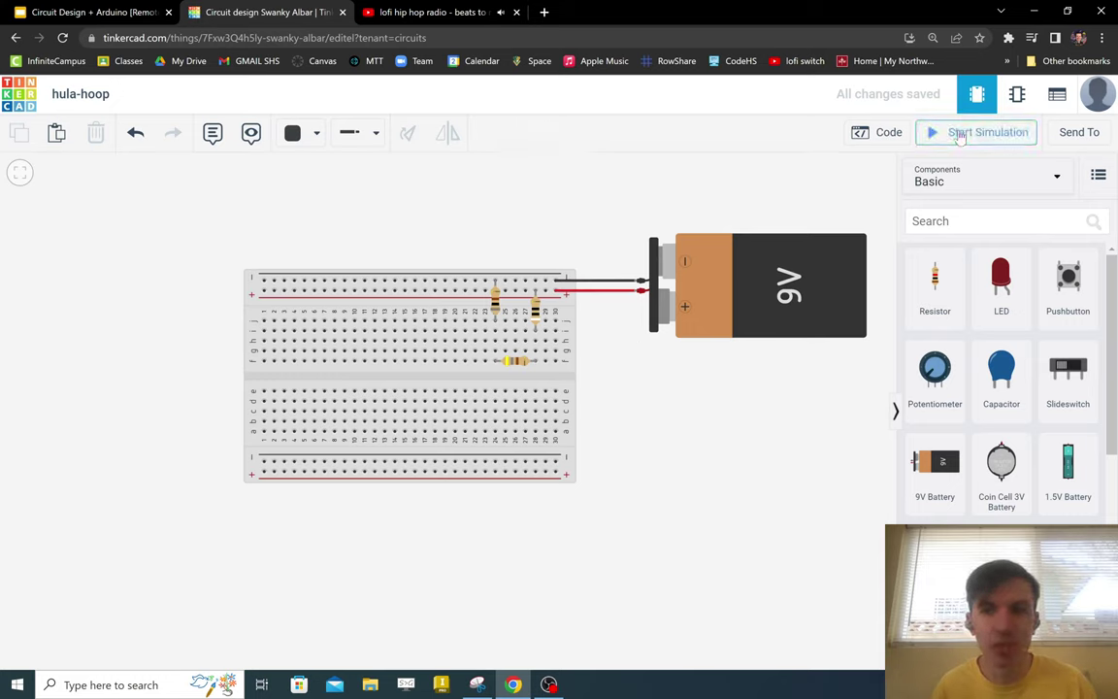
- Drag a multimeter onto the canvas above the breadboard and shift it left into position
scroll(988, 361, "down", 5)
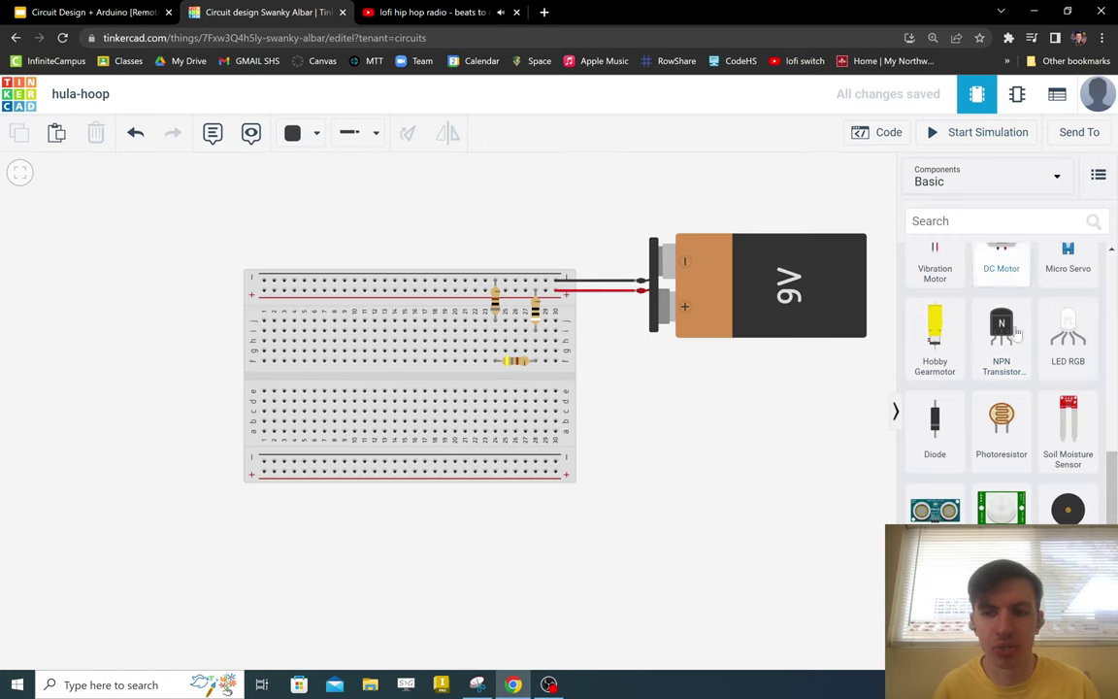
left_click_drag(934, 582, 553, 215)
left_click(584, 243)
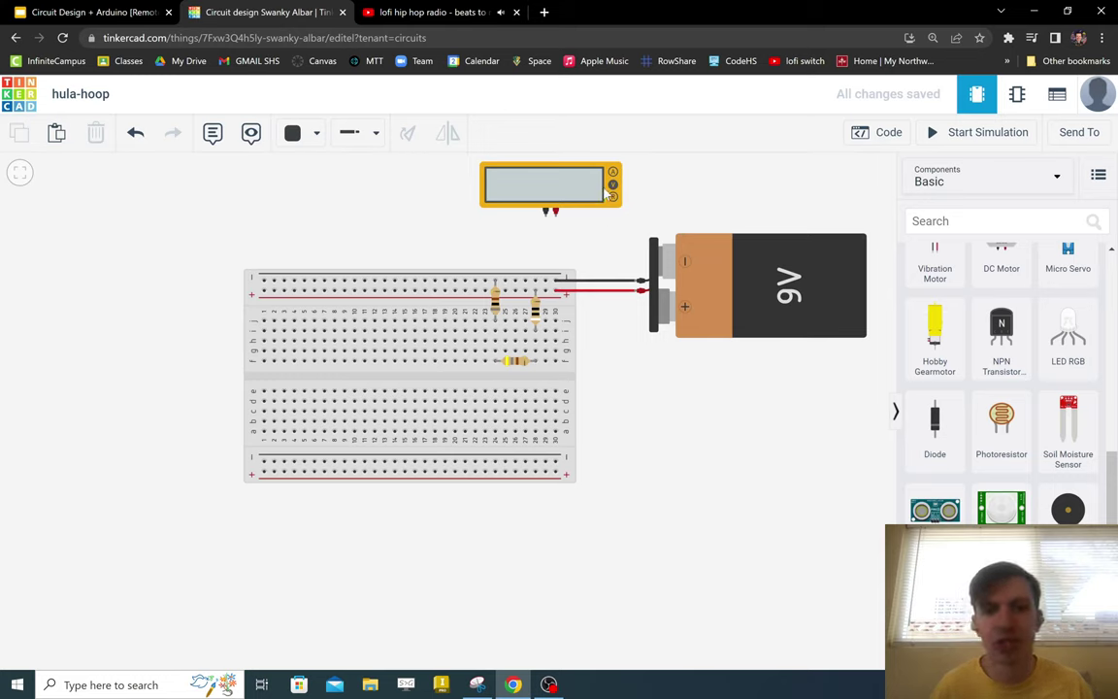
left_click(538, 170)
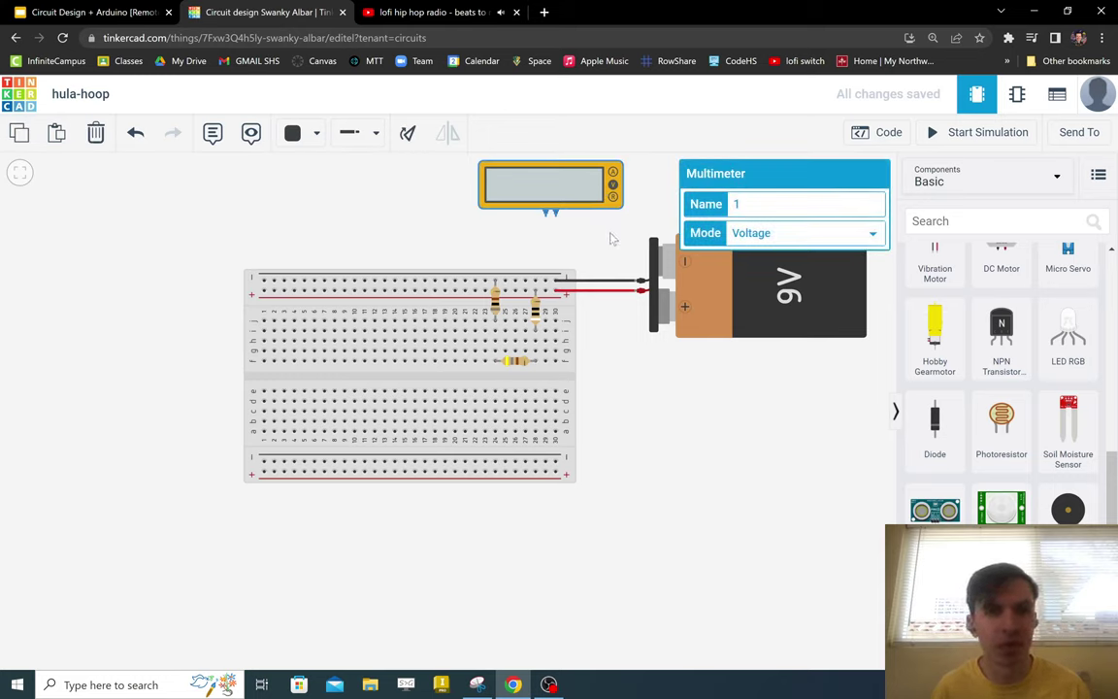
left_click_drag(595, 201, 540, 201)
left_click(588, 206)
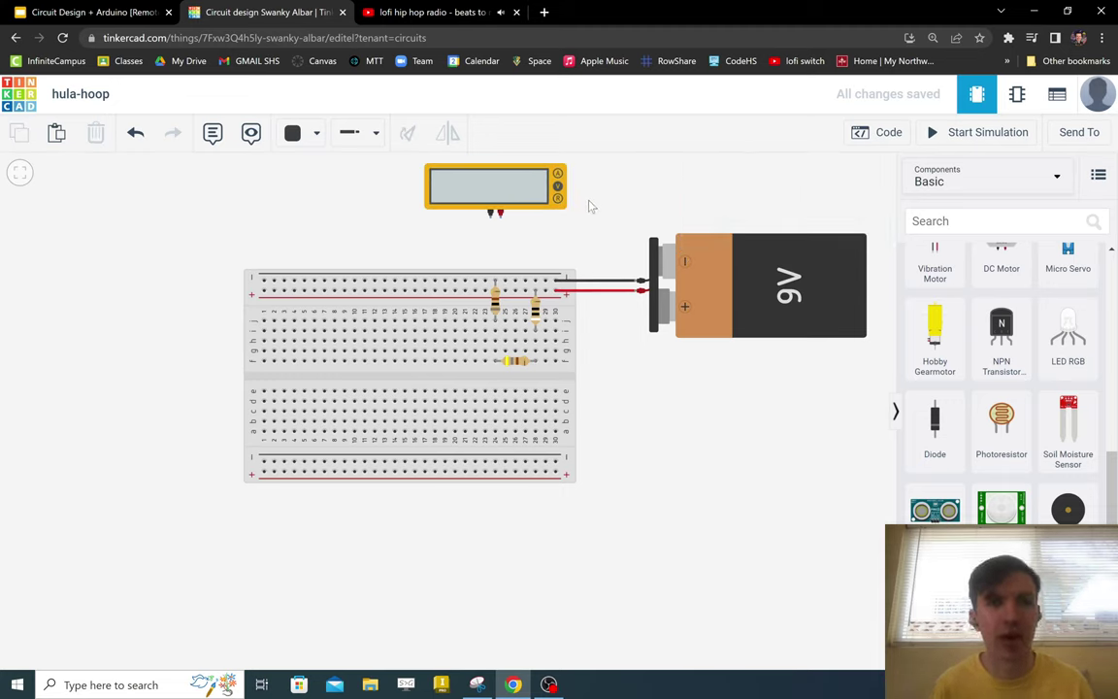
left_click(106, 10)
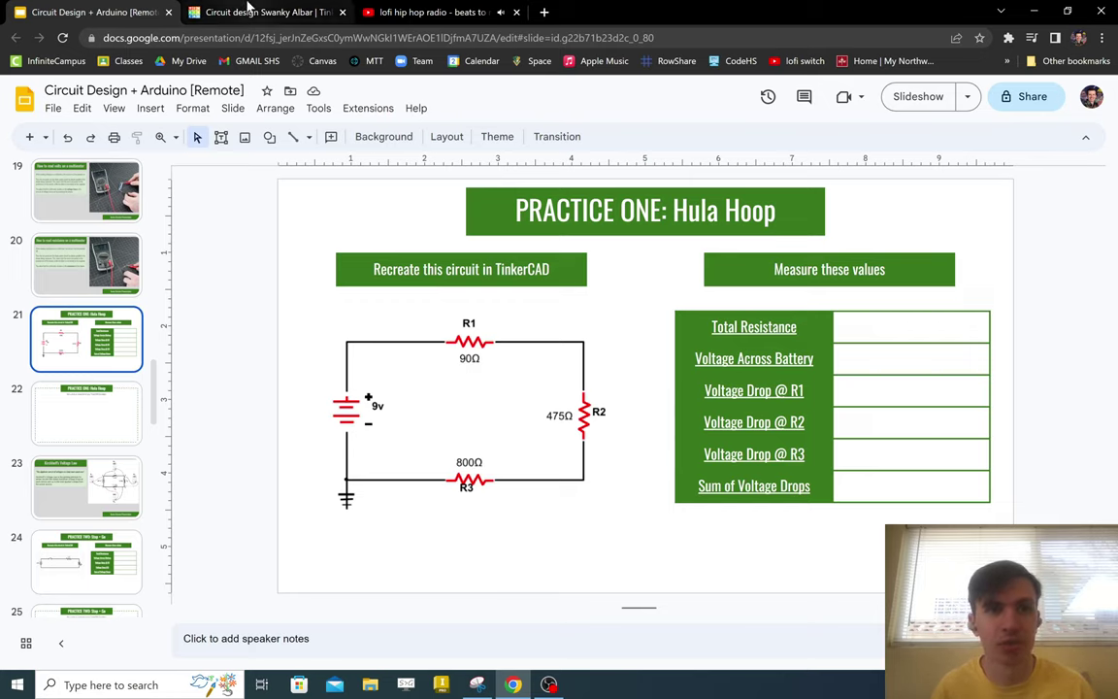
- Move the multimeter right and wire its red and black probes to the breadboard's top rows
left_click(249, 9)
left_click_drag(498, 192, 551, 206)
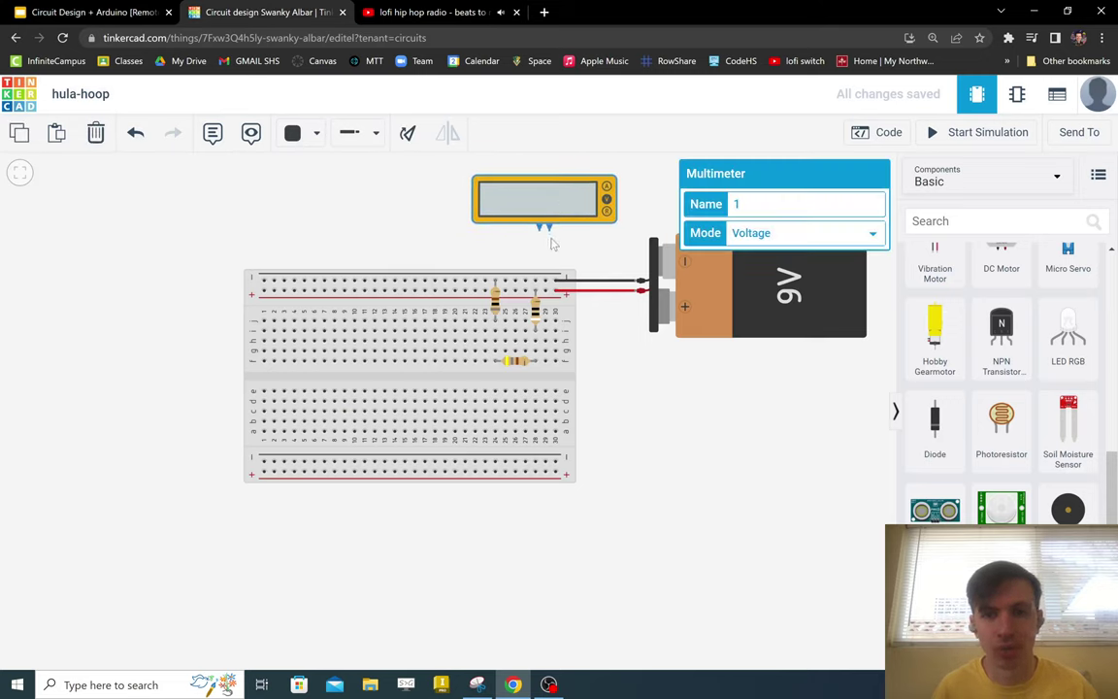
left_click(559, 241)
left_click_drag(548, 228, 548, 291)
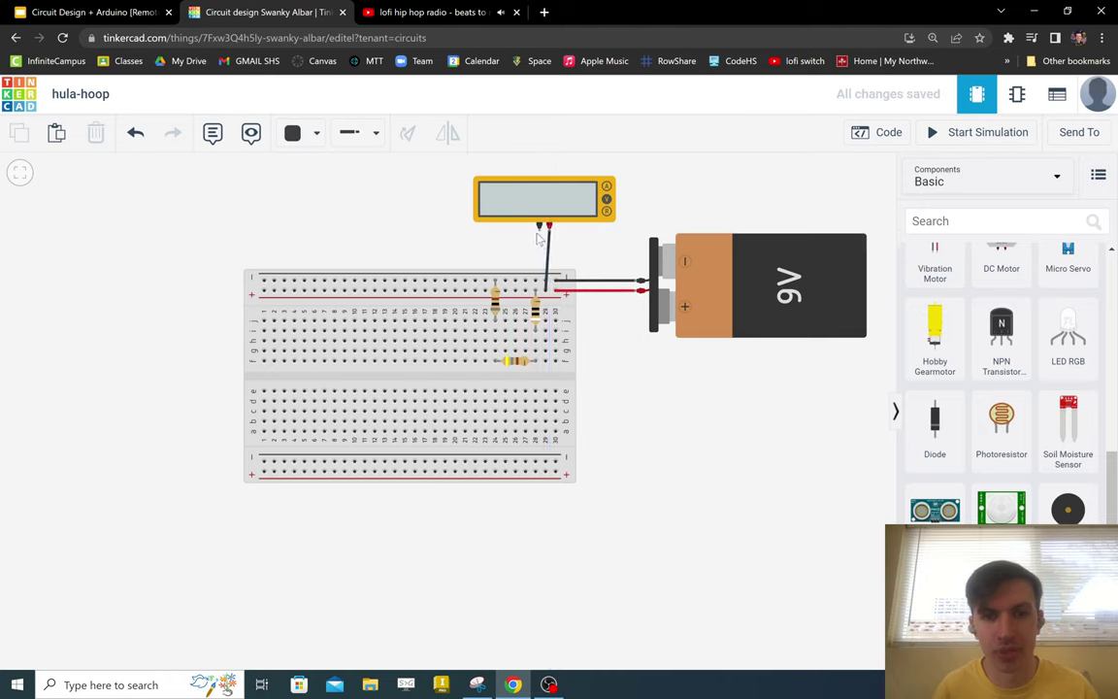
left_click_drag(538, 225, 515, 280)
- Run the simulation to read 8.99 V, switch the multimeter to Resistance mode, then stop it
left_click(961, 132)
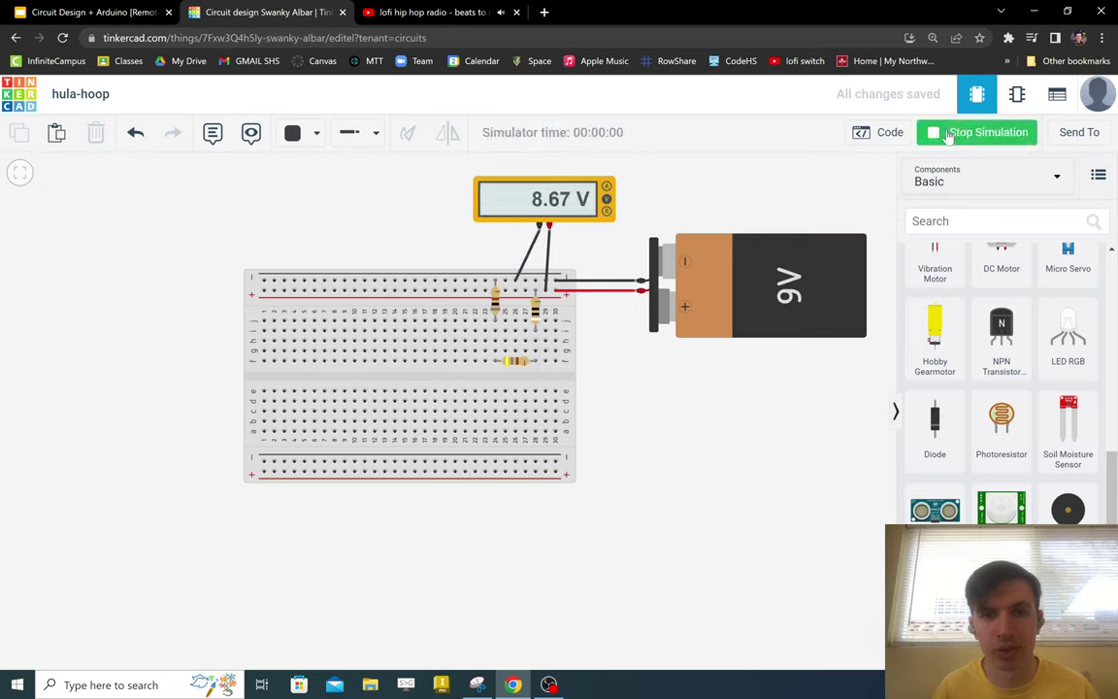
left_click(593, 206)
left_click(747, 233)
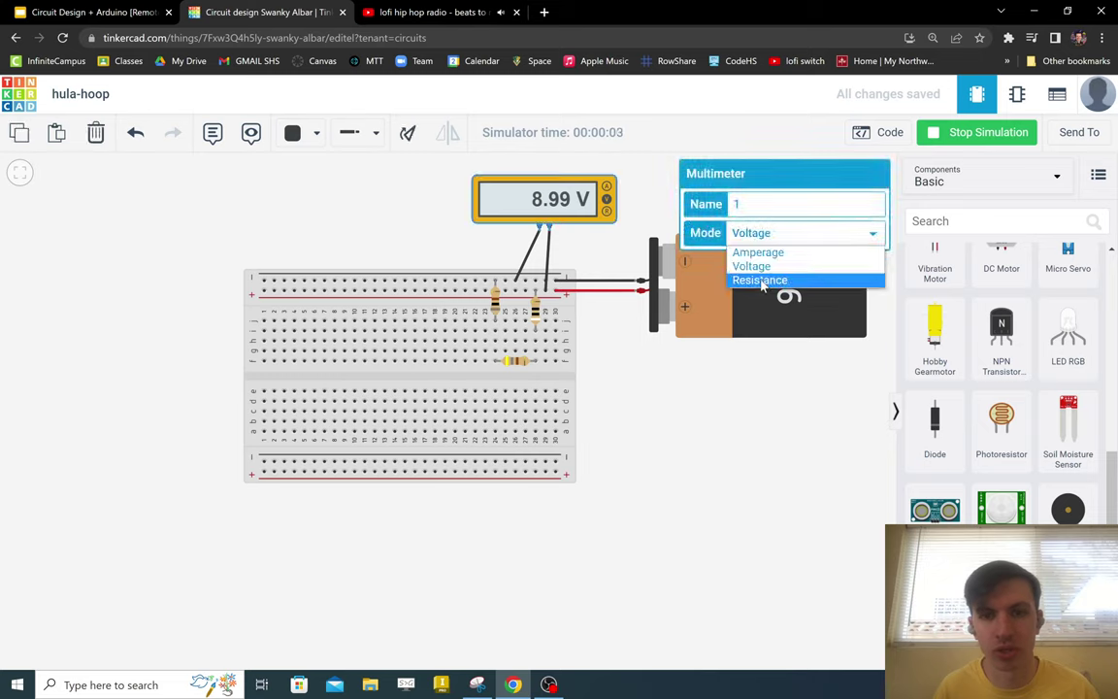
left_click(759, 280)
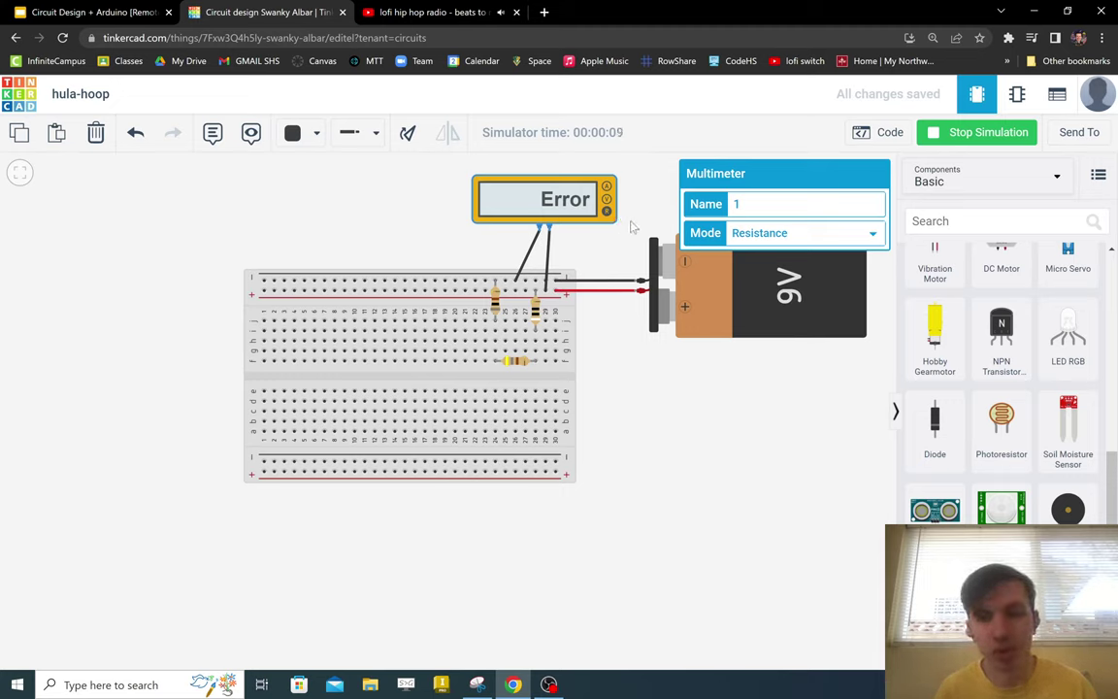
left_click(956, 136)
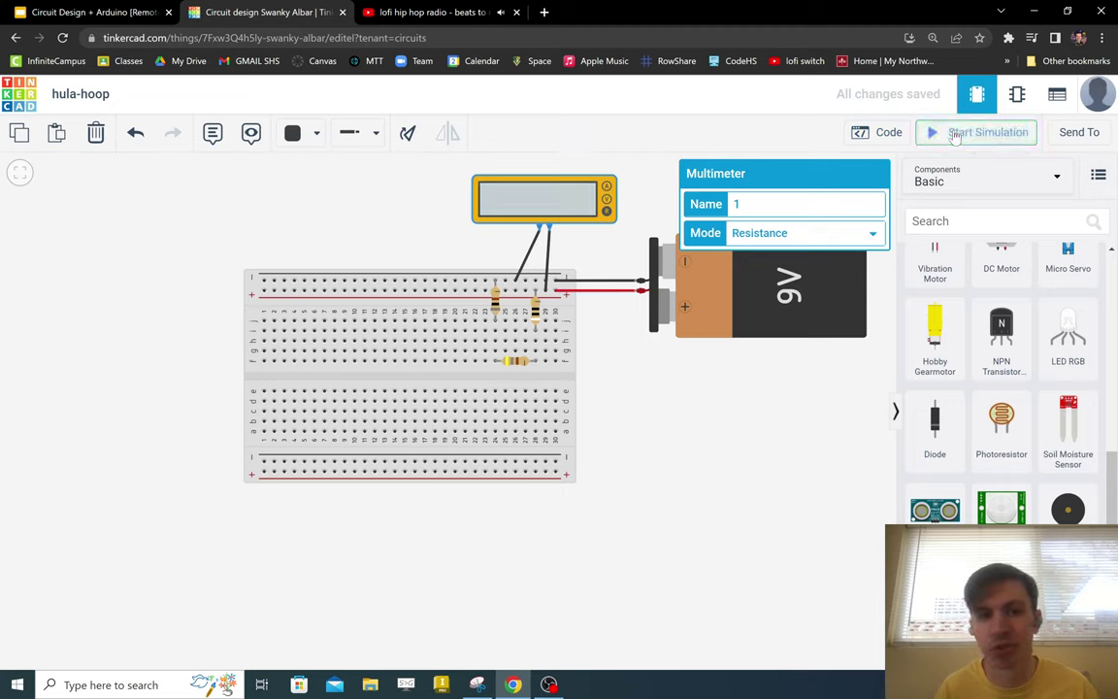
- Delete the battery's red wire and run the simulation to read a total resistance of 1.36 kΩ
left_click(591, 293)
key("Delete")
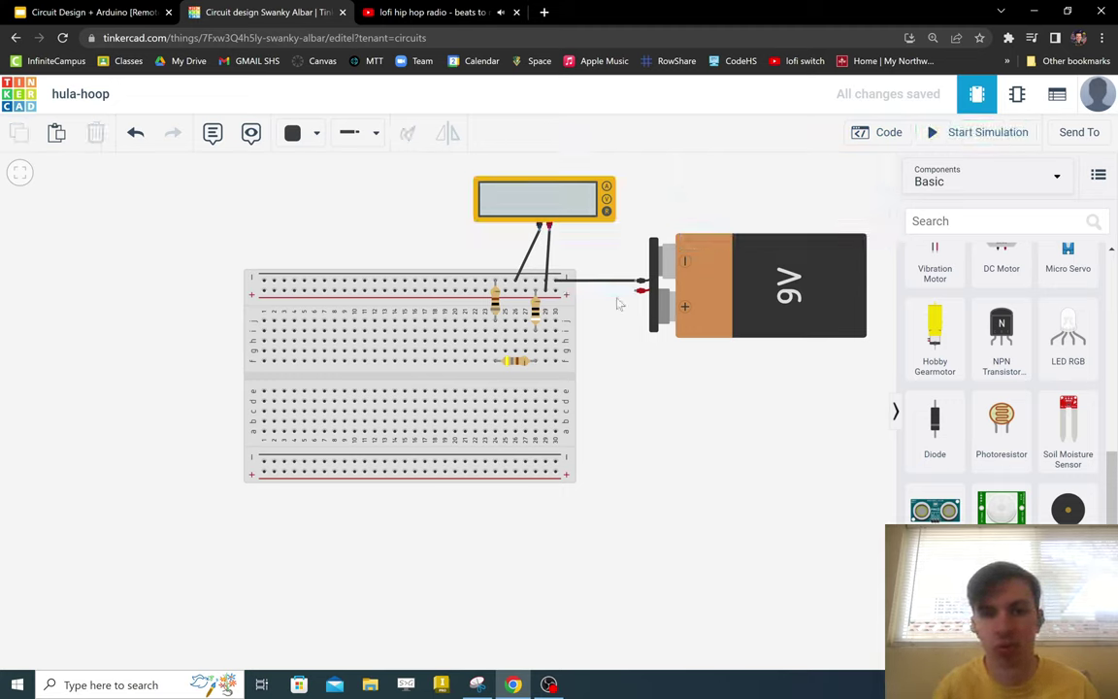
left_click(960, 137)
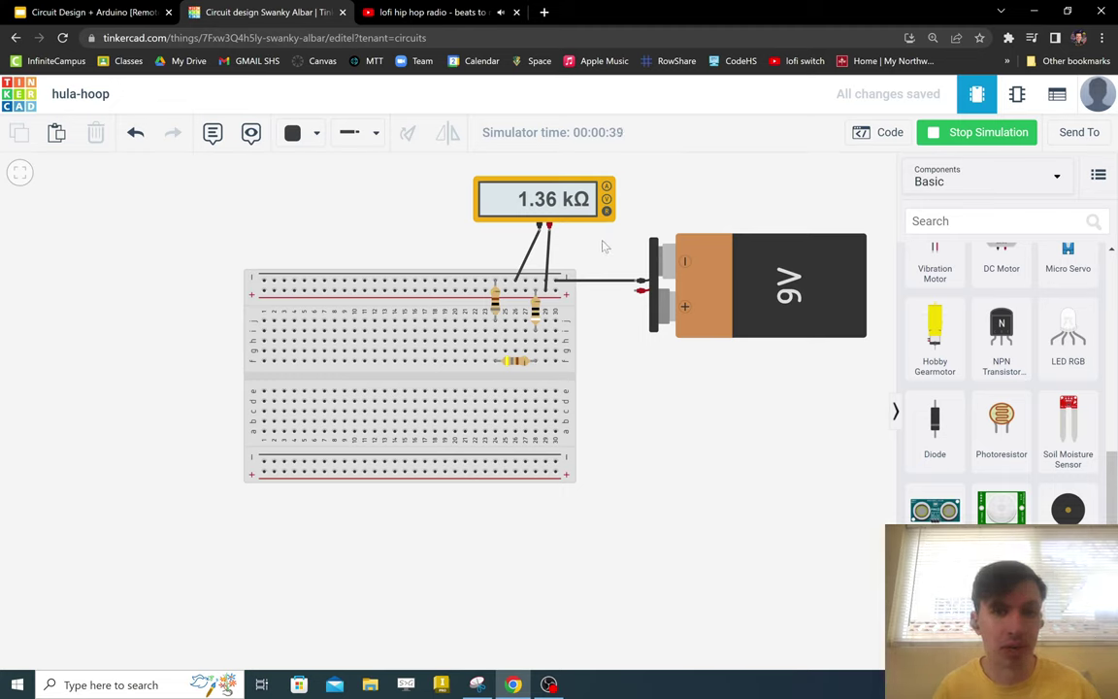
left_click(567, 207)
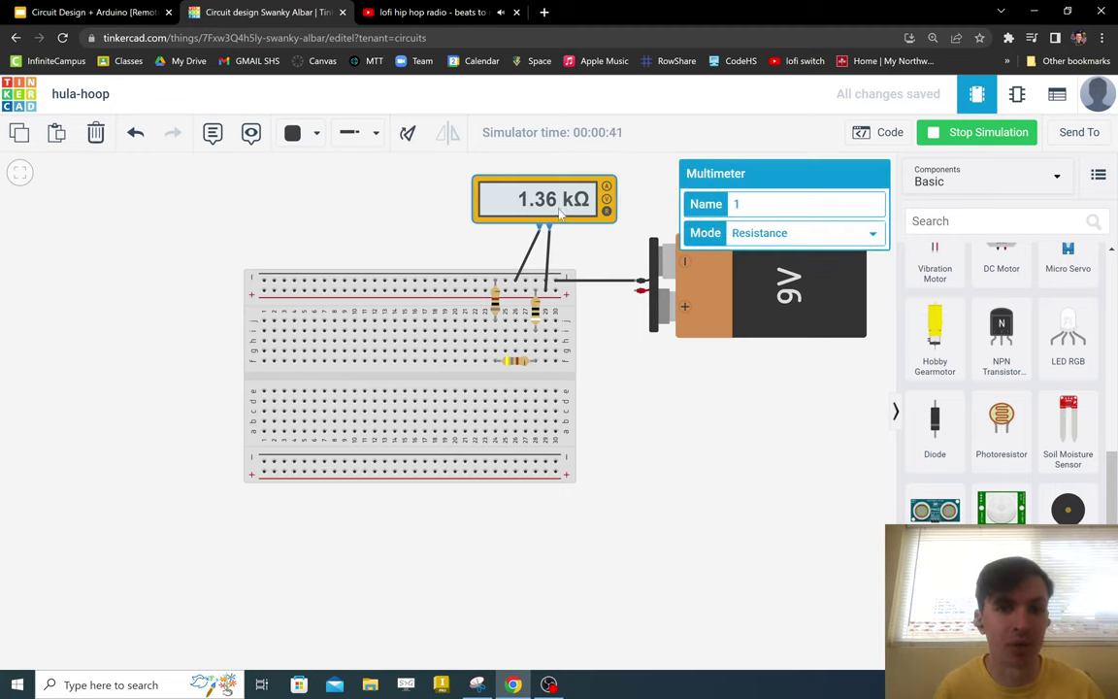
- Stop the simulation, delete the multimeter, reconnect the battery with a red wire, and view the Hula Hoop slide
left_click(1006, 132)
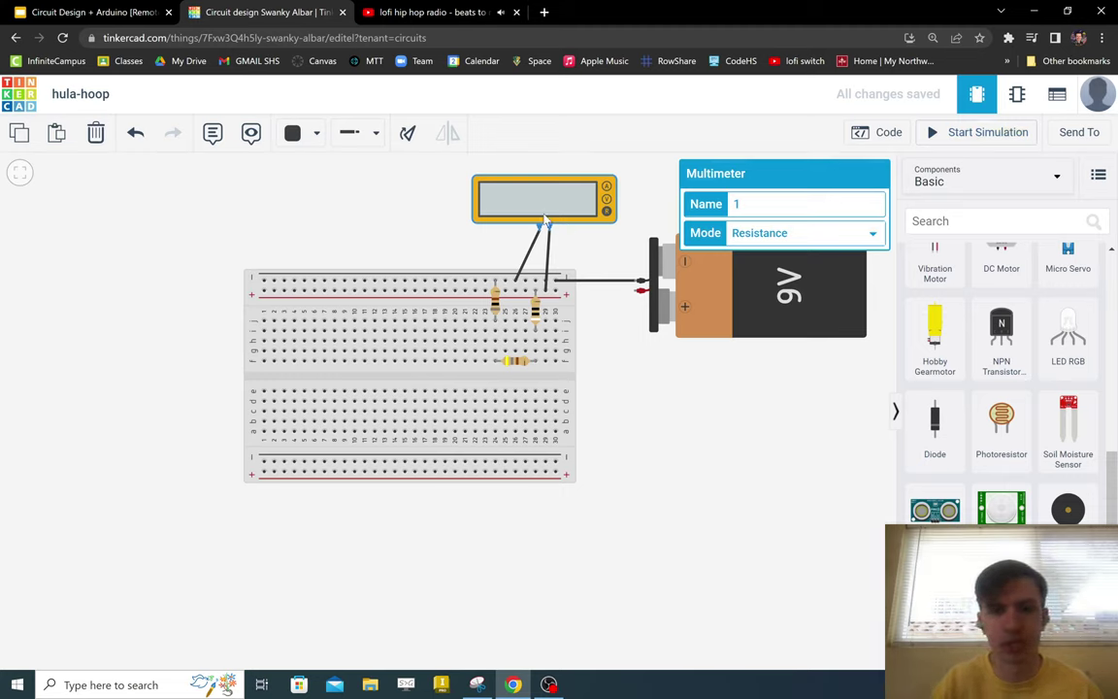
key("Delete")
left_click_drag(637, 291, 555, 290)
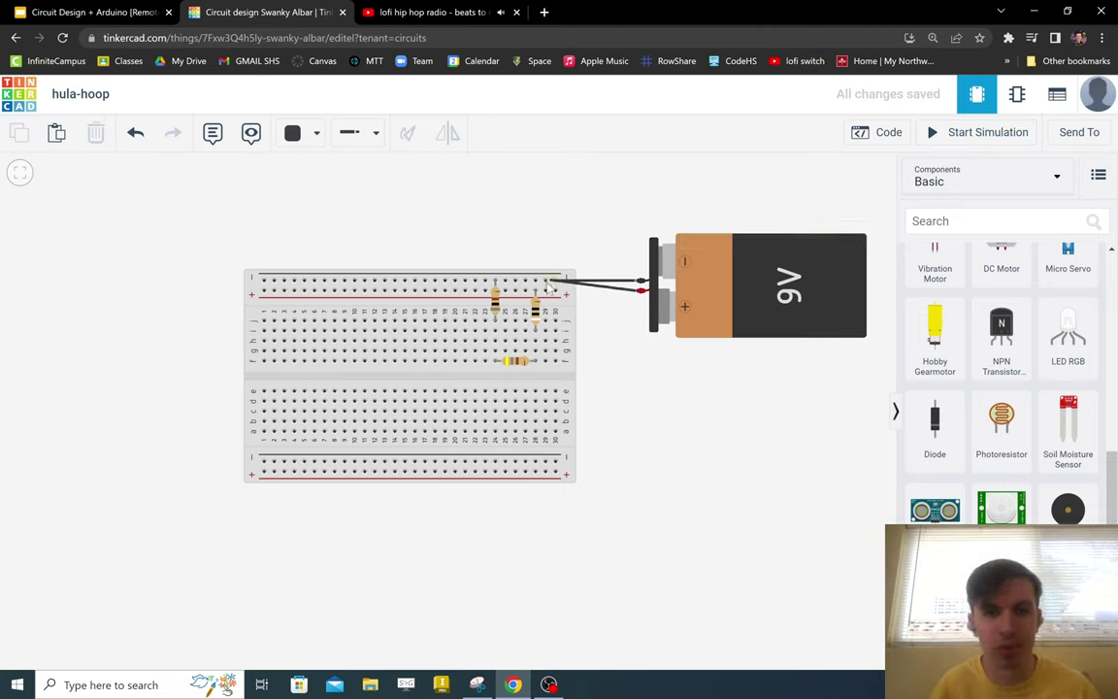
left_click(294, 132)
left_click(328, 210)
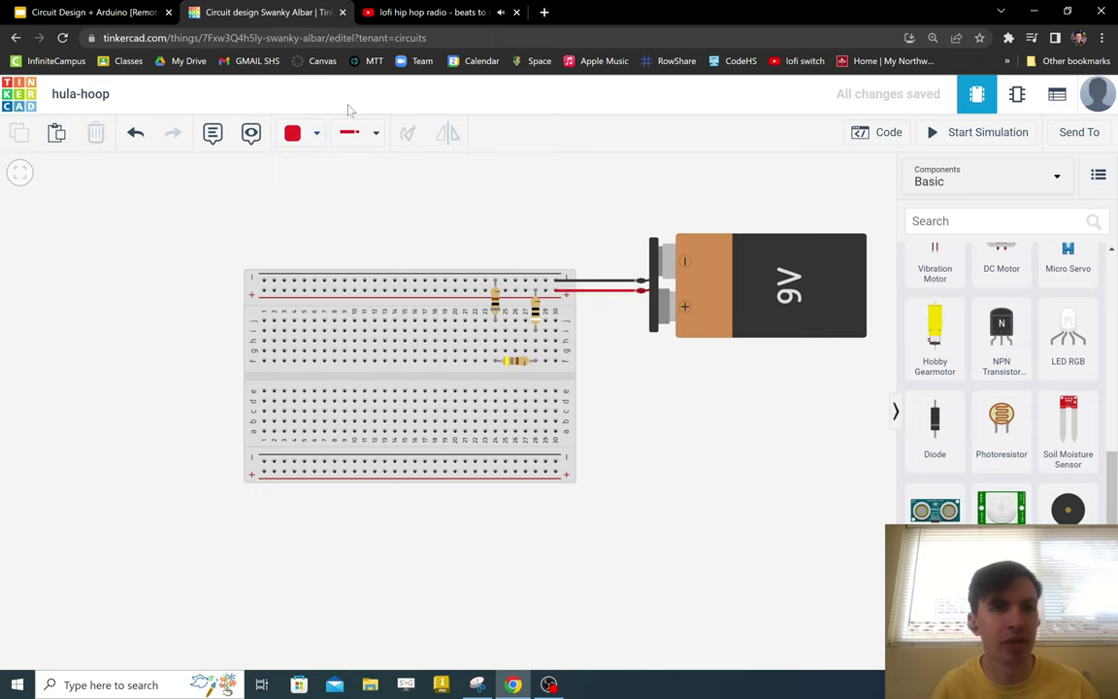
left_click(82, 10)
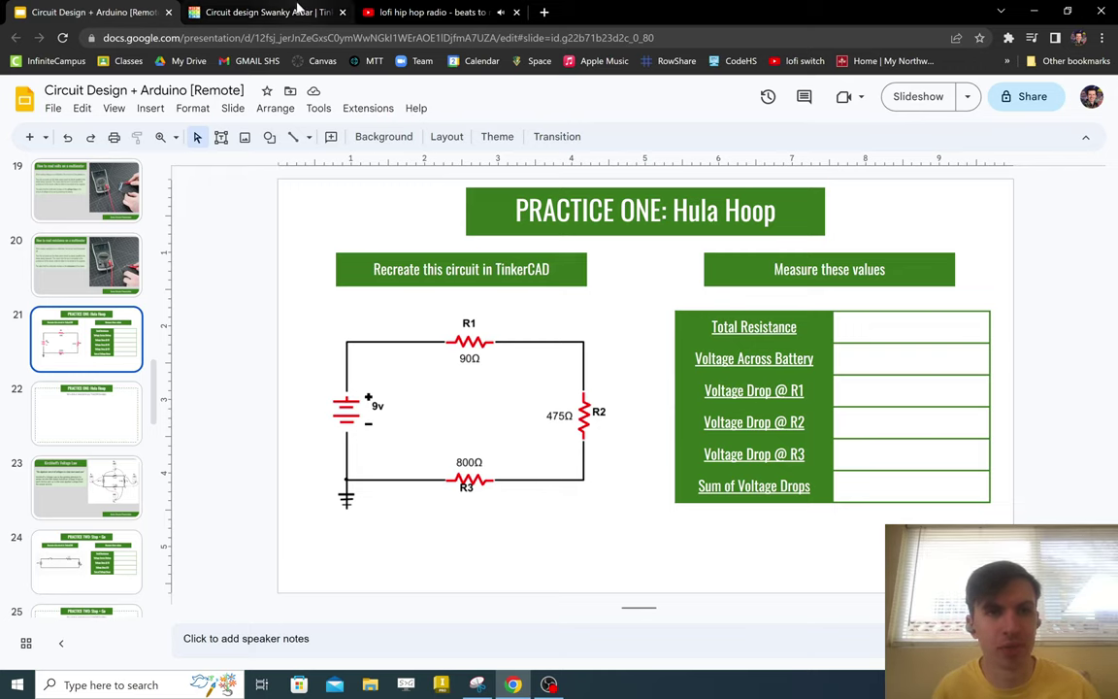
- Back in Tinkercad, place a multimeter just above the breadboard
left_click(262, 12)
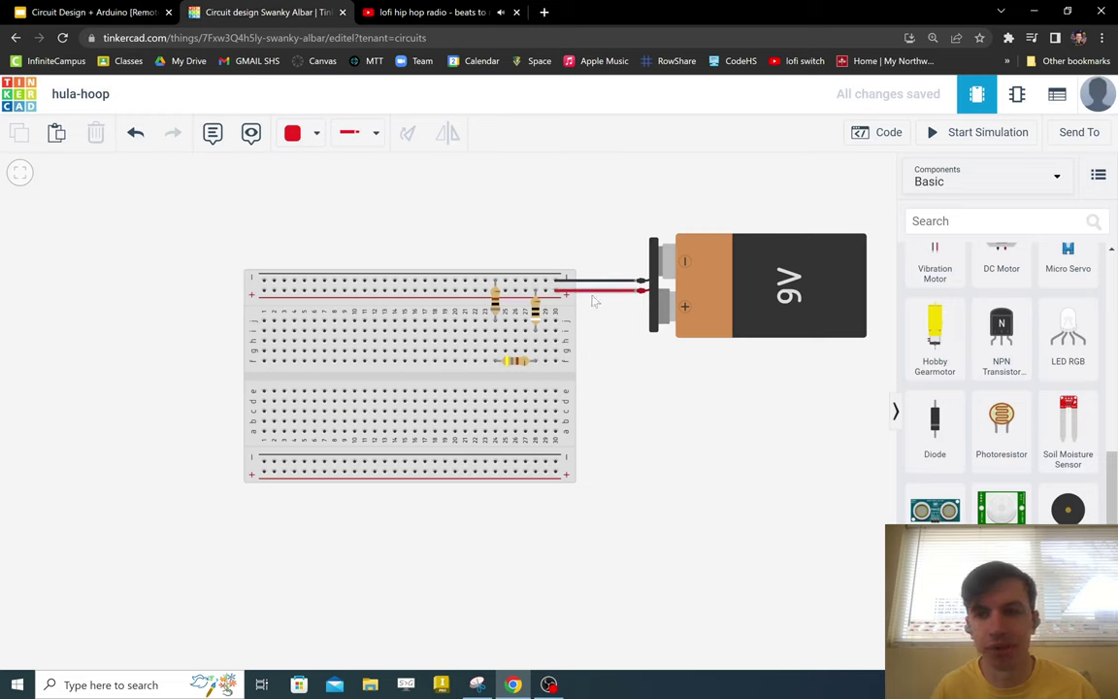
left_click(934, 422)
left_click_drag(646, 262, 546, 214)
left_click(585, 242)
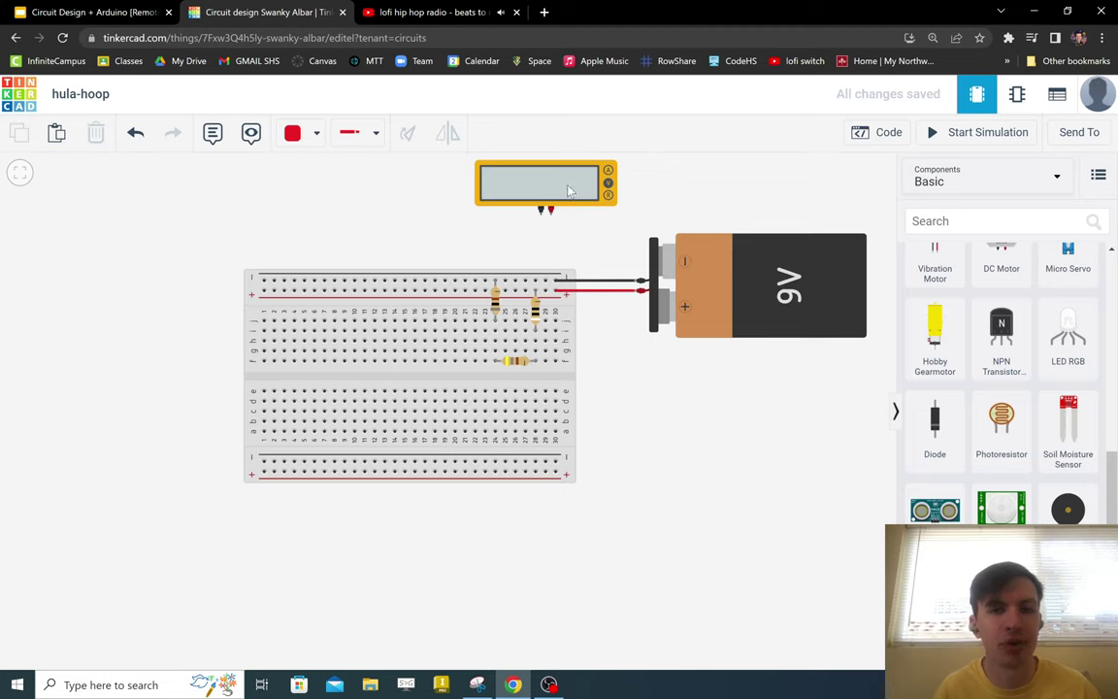
left_click_drag(569, 192, 579, 195)
left_click(576, 241)
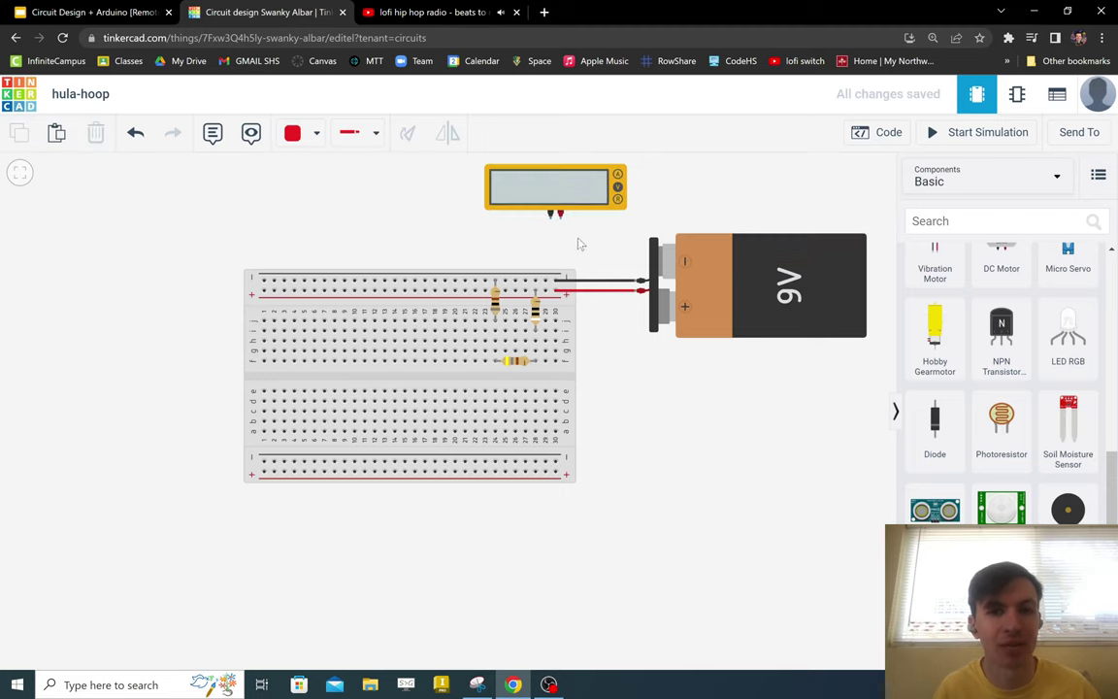
- Wire the meter's positive probe to the top rail in red and the other probe to the breadboard in black
left_click(559, 214)
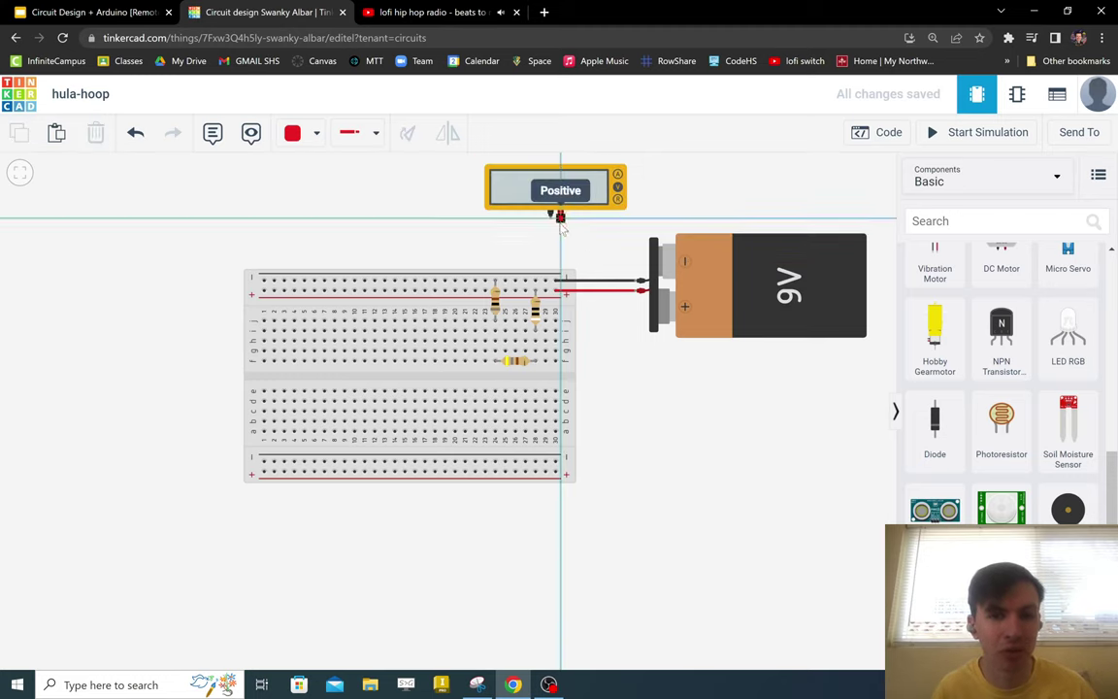
left_click(545, 289)
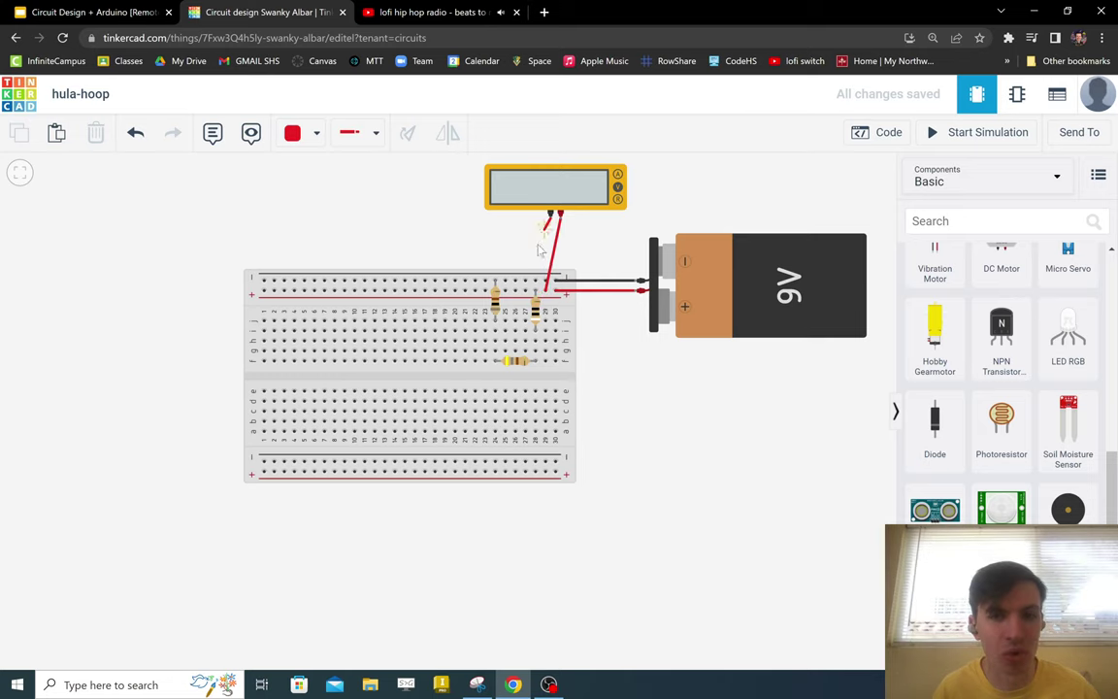
left_click(550, 213)
left_click(515, 280)
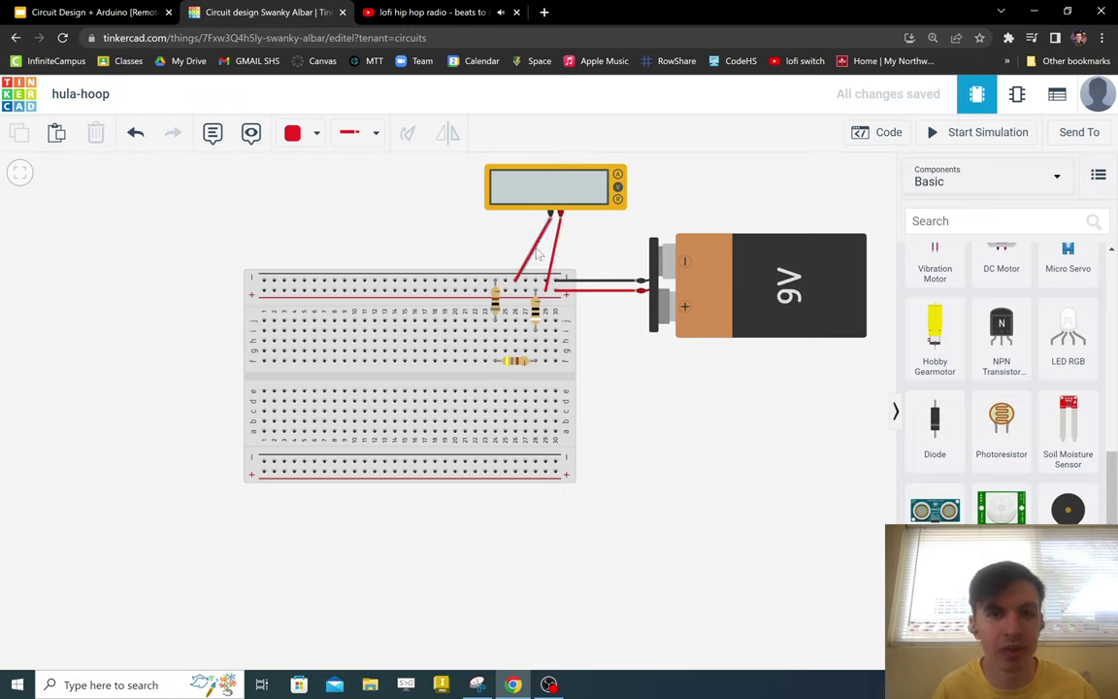
left_click(533, 248)
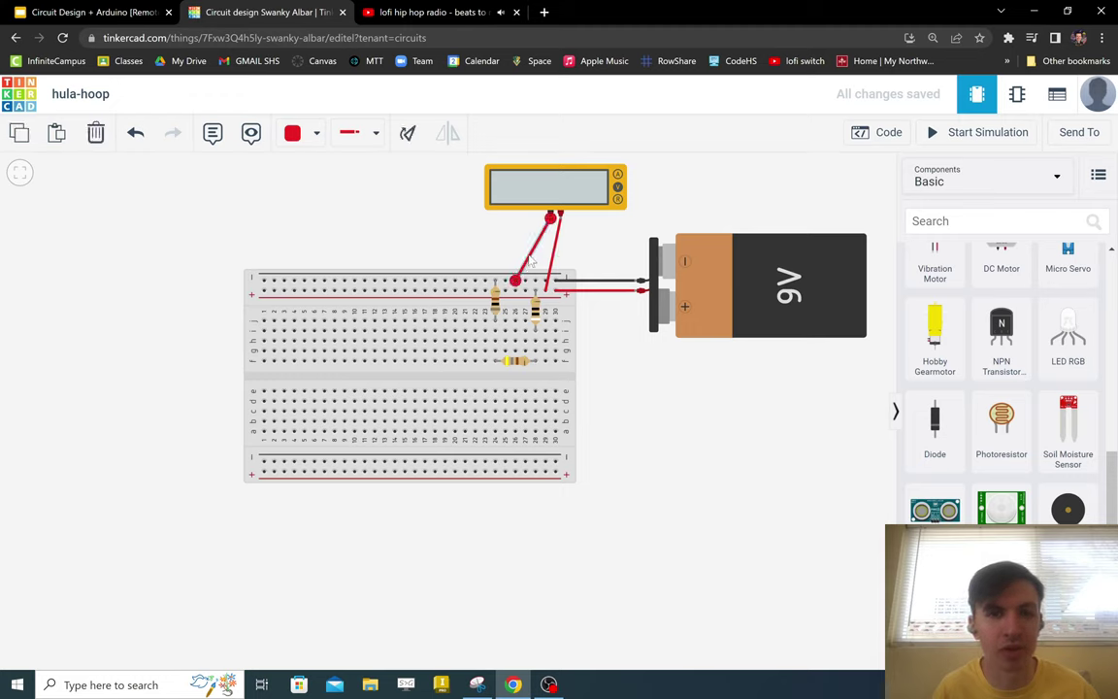
left_click(298, 132)
left_click(331, 185)
left_click(514, 220)
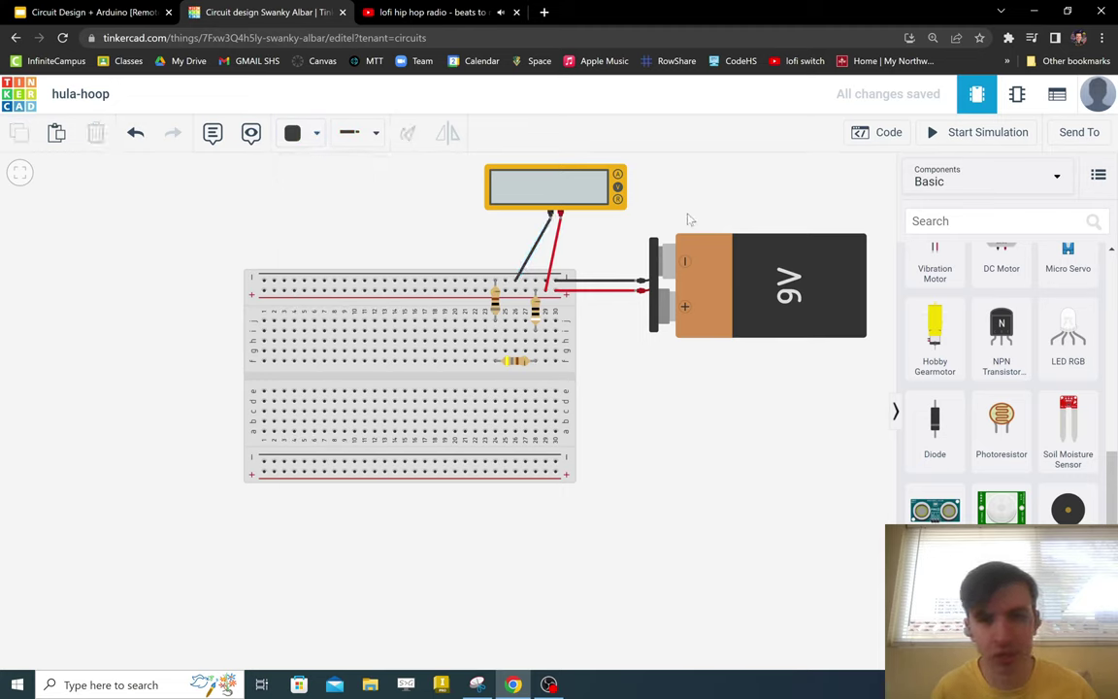
- Run the simulation and confirm the multimeter is in Voltage mode, reading 8.99 V
left_click(959, 131)
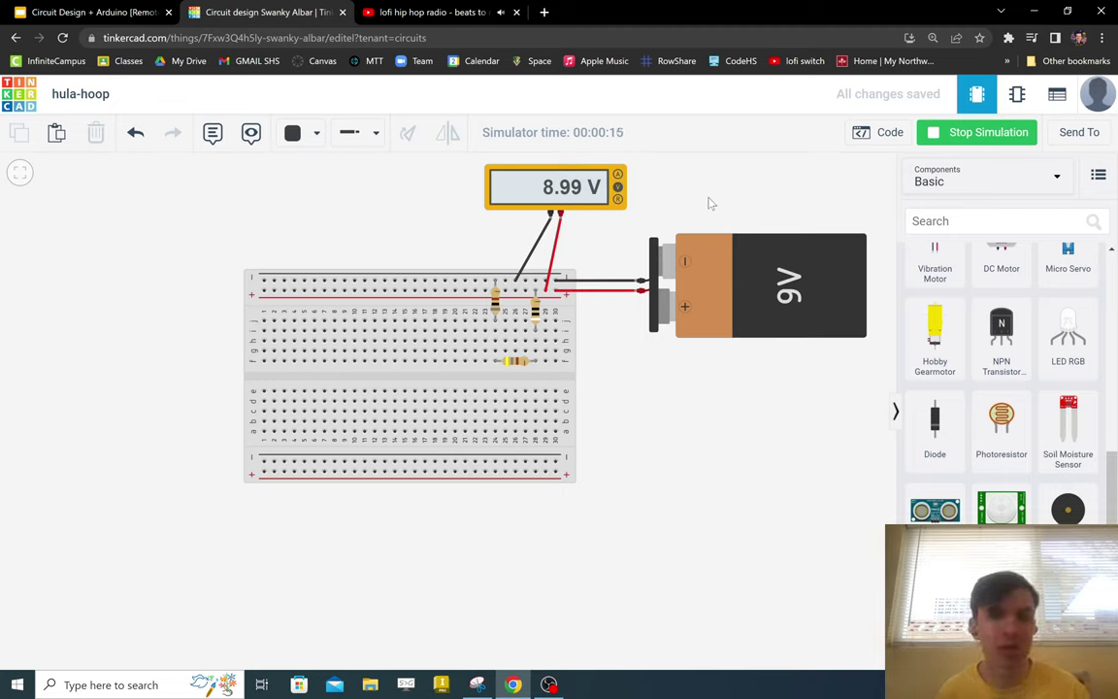
left_click(534, 182)
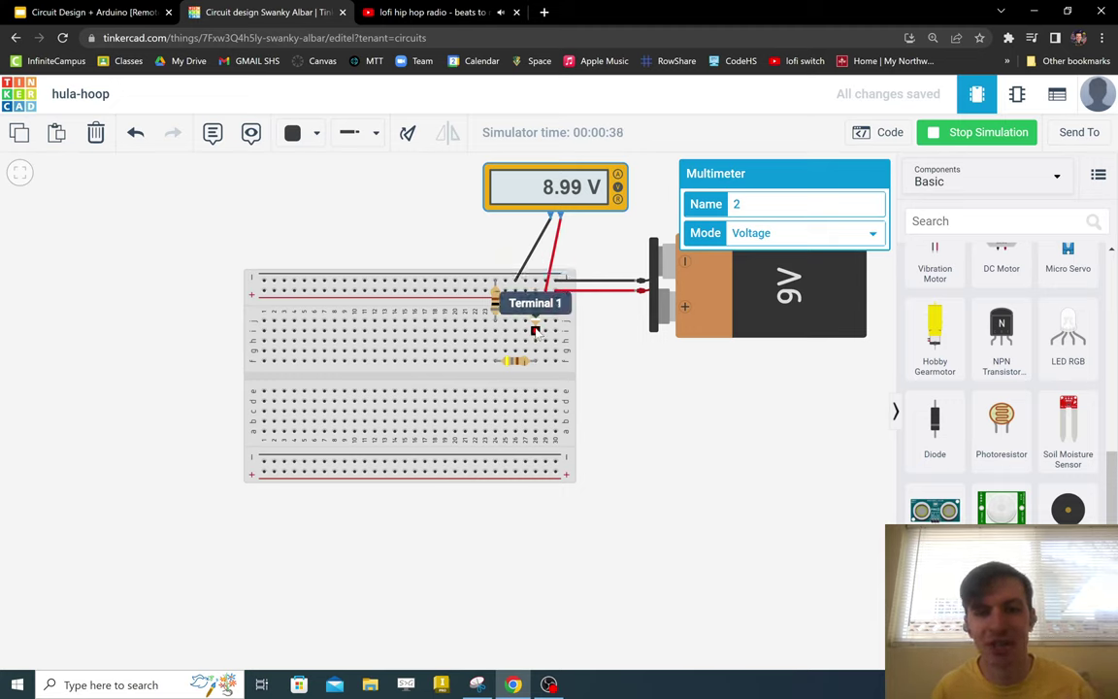
- Stop the simulation, review the Hula Hoop measurement table, and return to the Tinkercad circuit
left_click(956, 133)
left_click(92, 11)
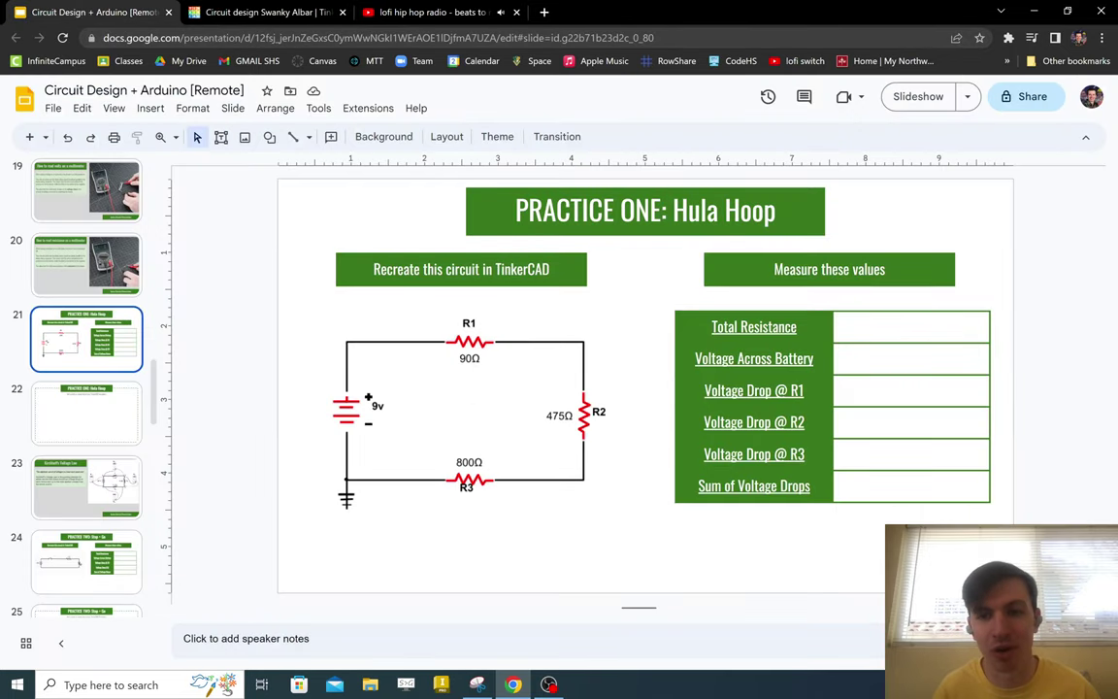
left_click(305, 20)
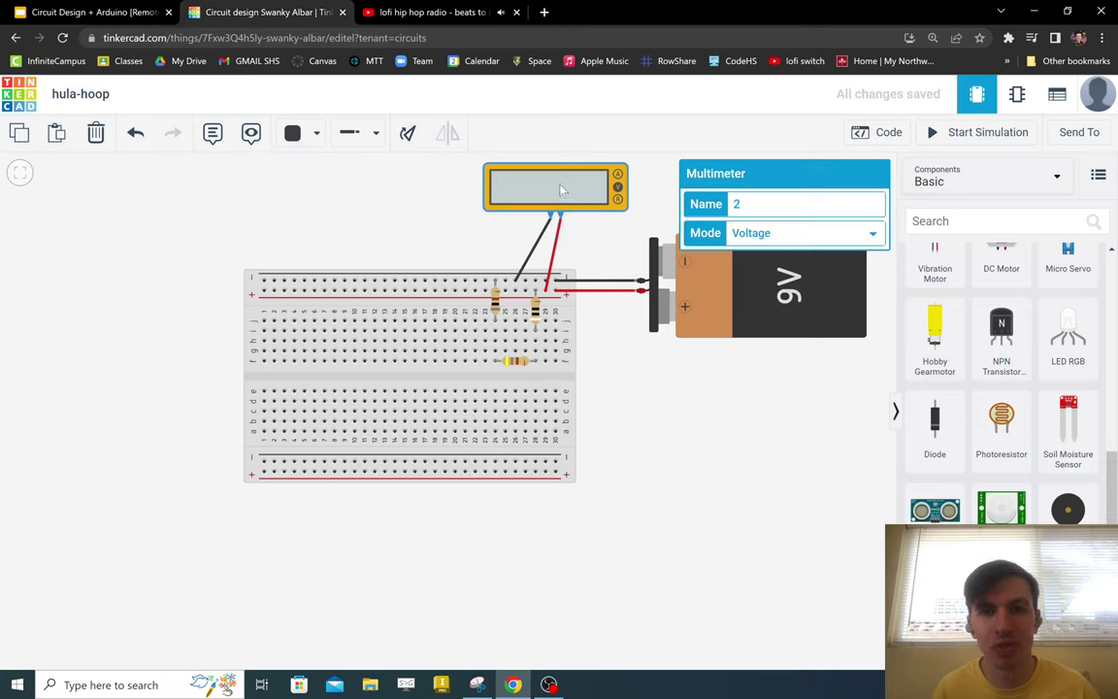
- Paste a copy of the multimeter, rotate it upright, and place it beside the battery
left_click(656, 217)
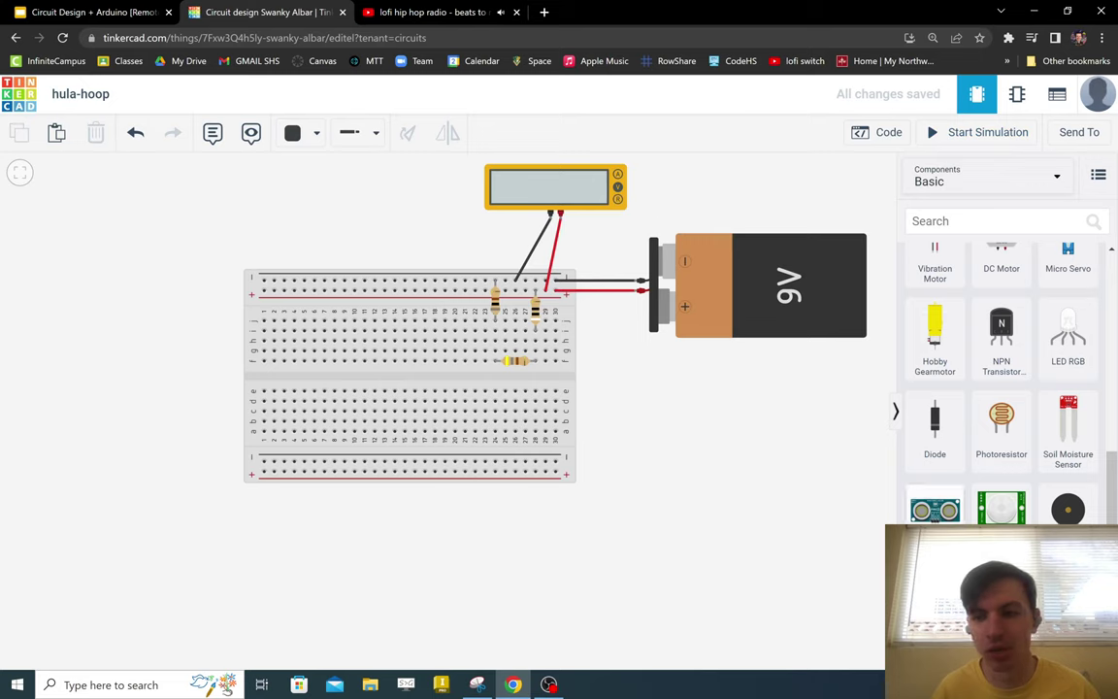
key("ctrl+v")
left_click_drag(693, 441, 690, 429)
left_click(703, 427)
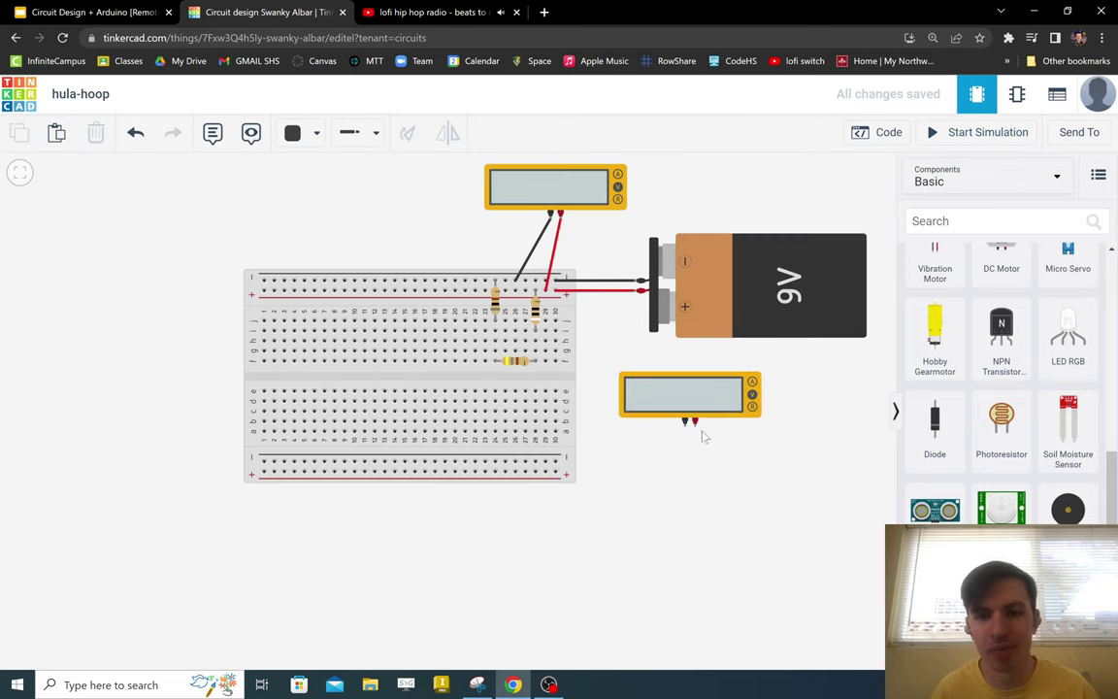
left_click(694, 393)
left_click(407, 132)
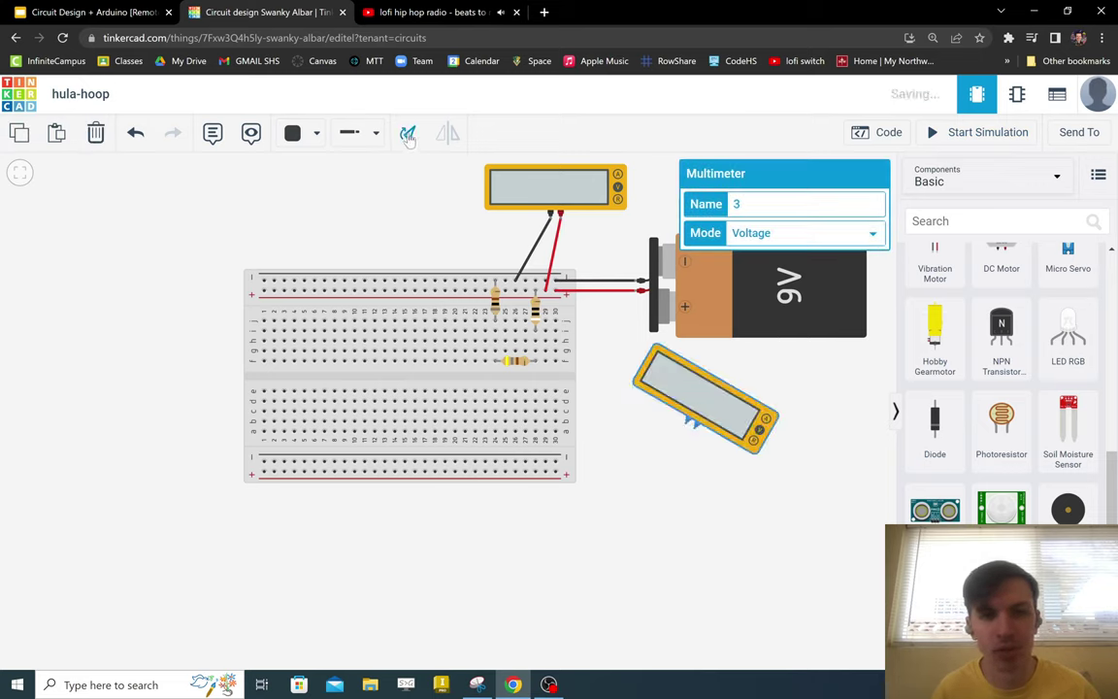
left_click_drag(716, 416, 633, 314)
left_click(671, 432)
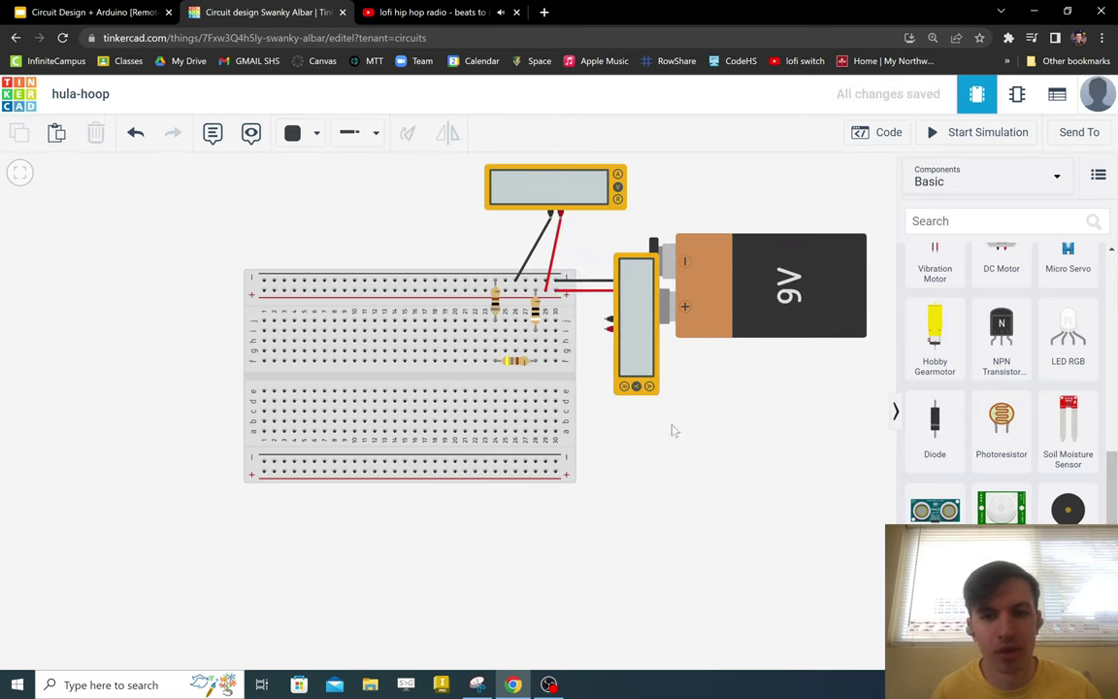
- Wire the second meter across R1, positive to its lower end and negative to its upper end
left_click(607, 330)
left_click(534, 331)
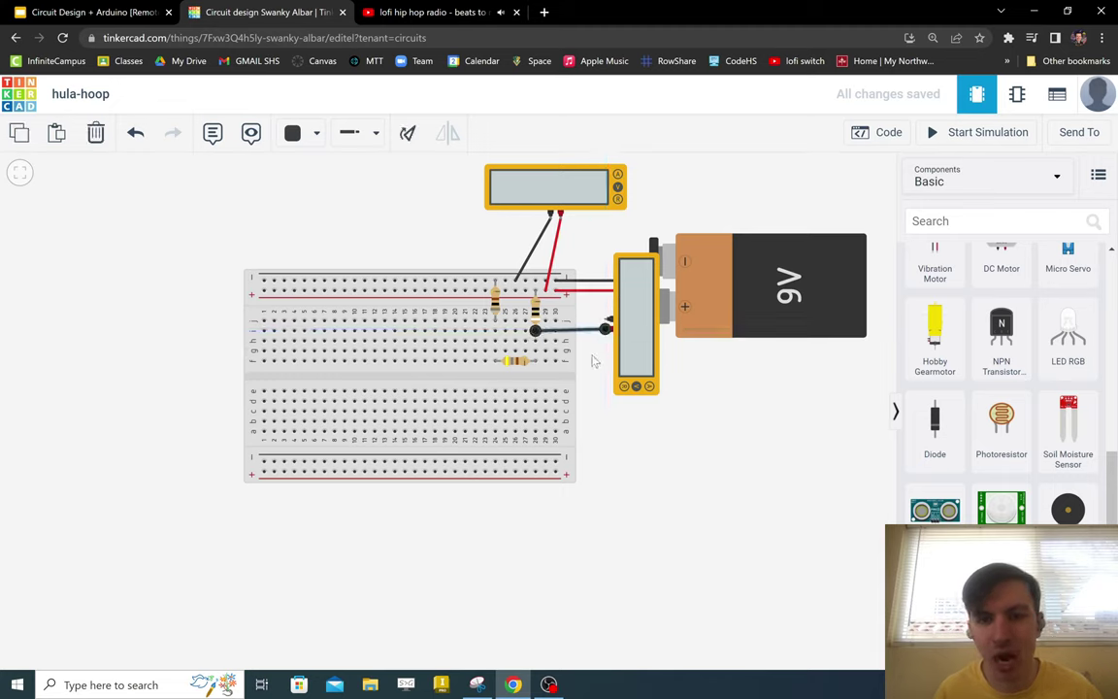
left_click(605, 321)
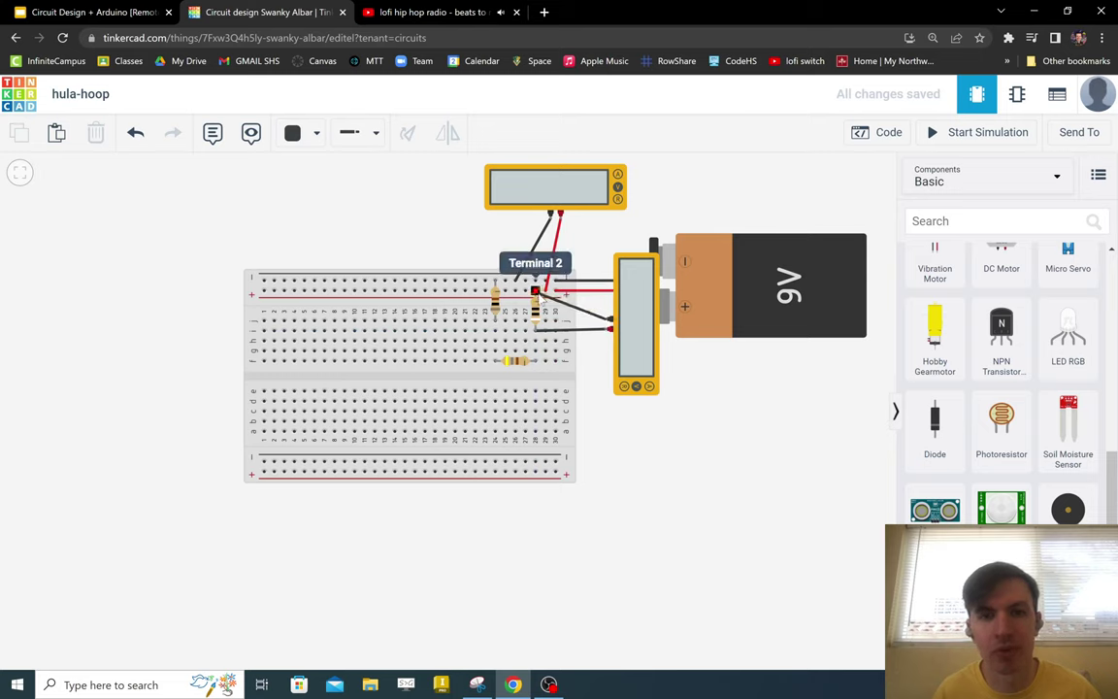
left_click(535, 291)
left_click(609, 400)
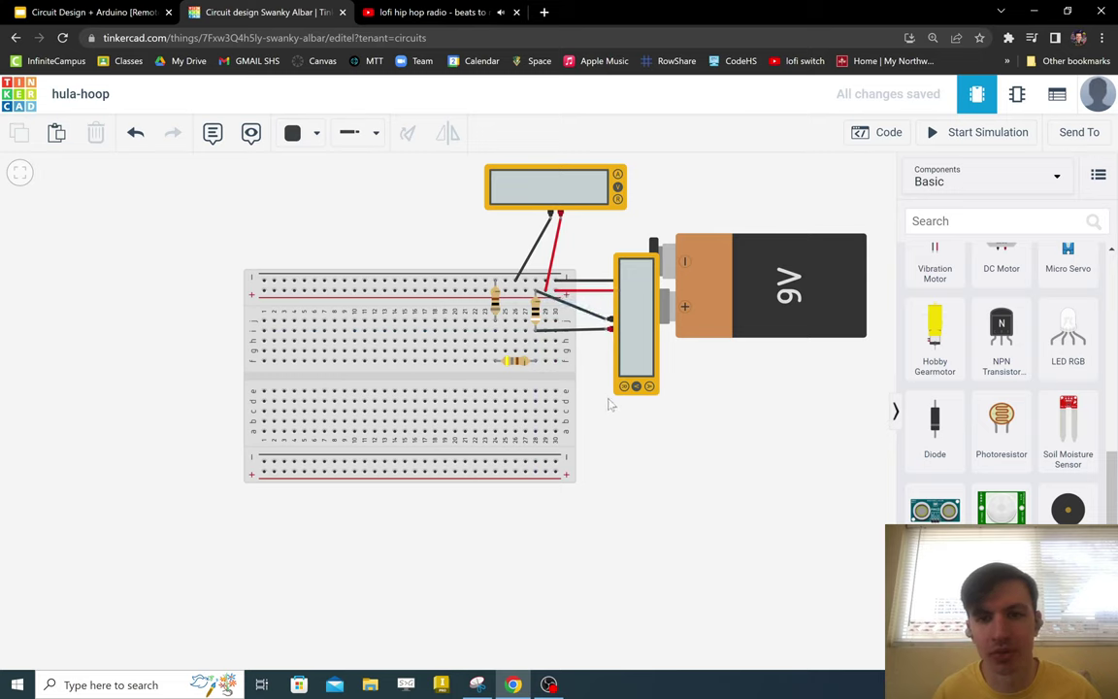
- Run the simulation to read -593 mV across R1
left_click(992, 138)
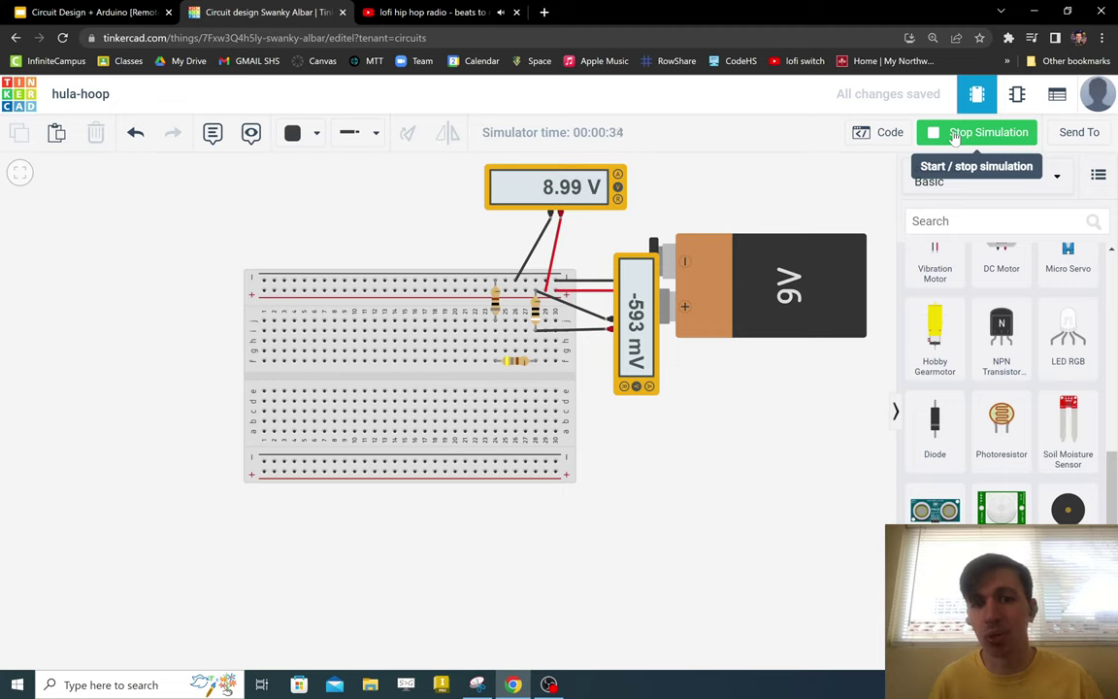
- Stop the simulation, clear the R1 meter's old leads, and run a red lead from positive to R1's upper end
left_click(955, 138)
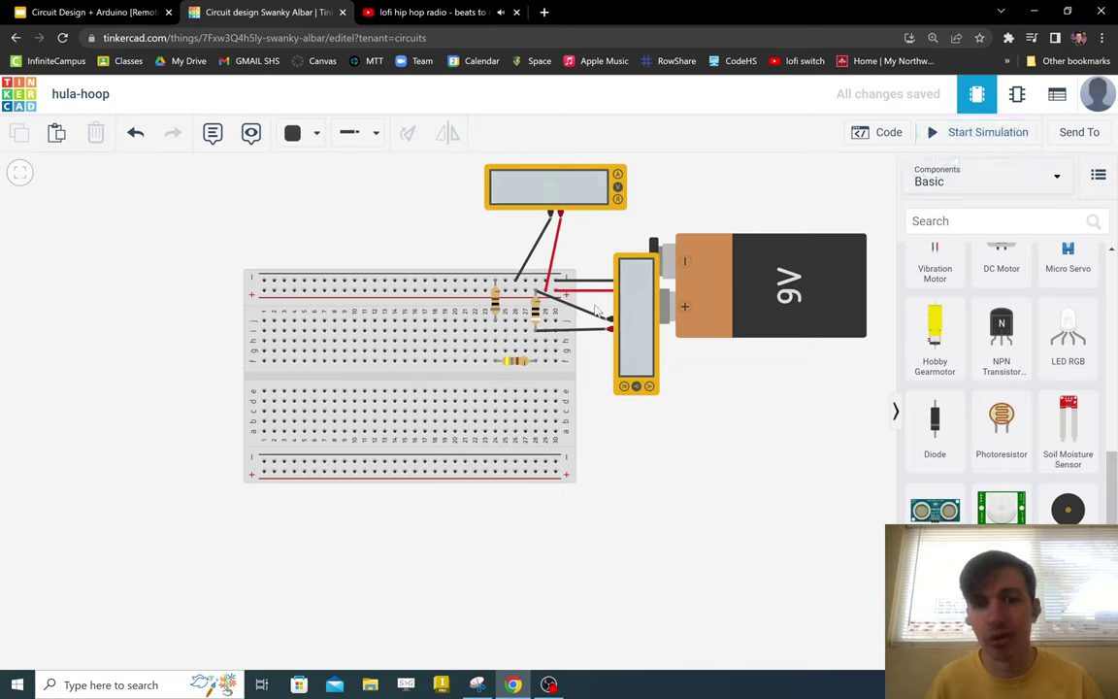
left_click_drag(579, 315, 582, 333)
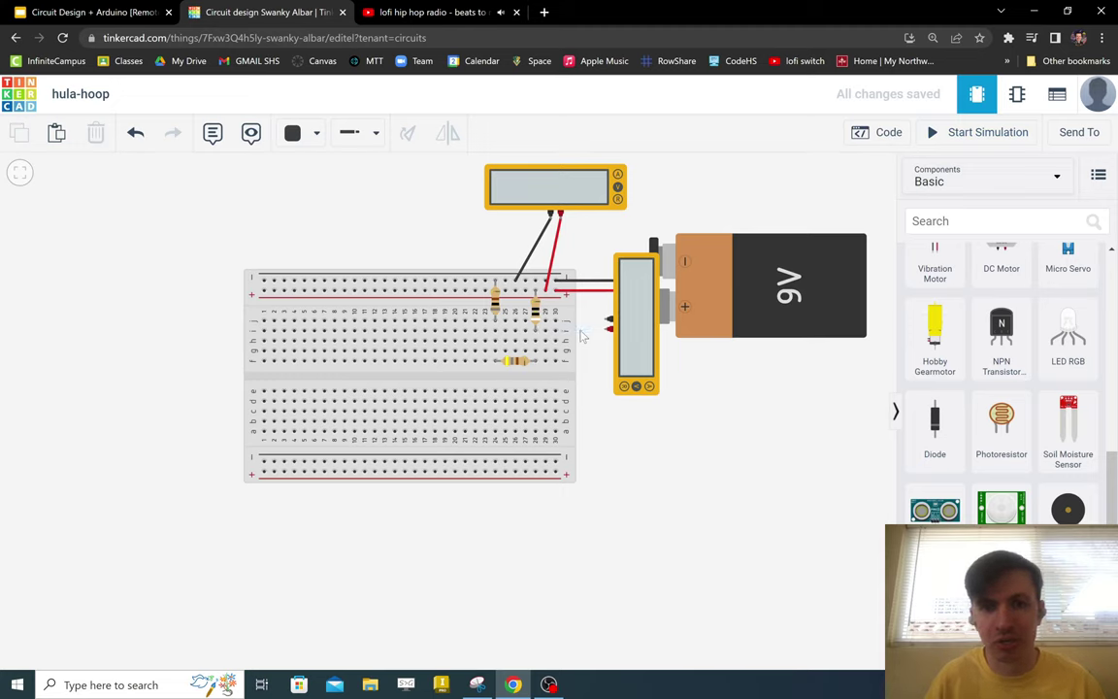
left_click(309, 142)
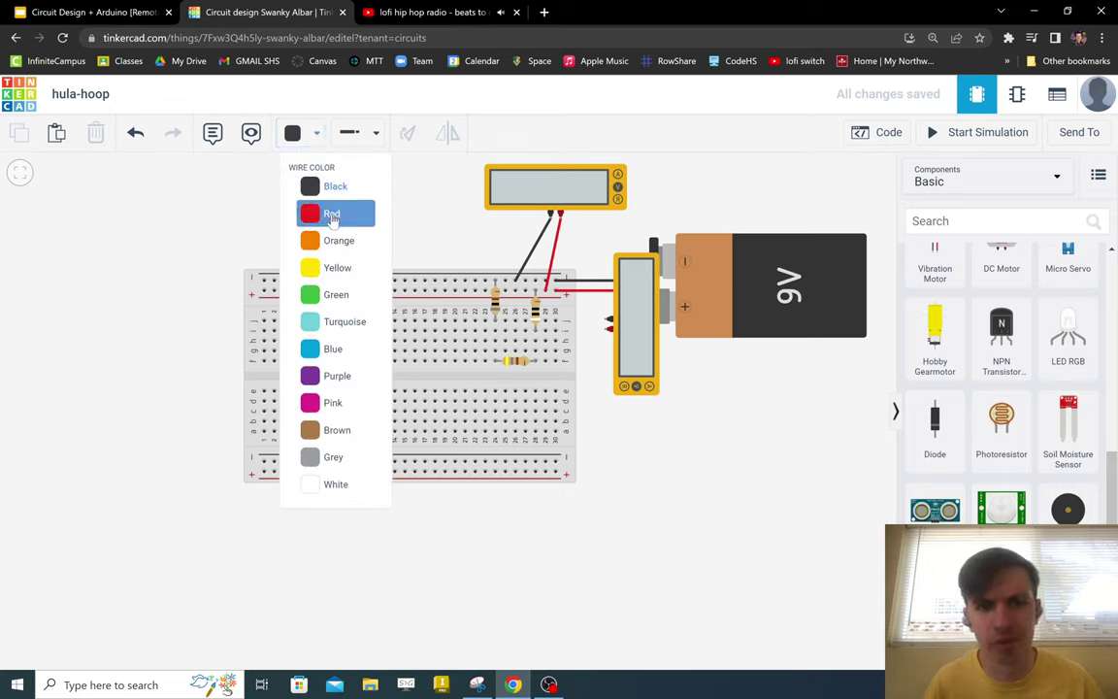
left_click(332, 215)
left_click(609, 328)
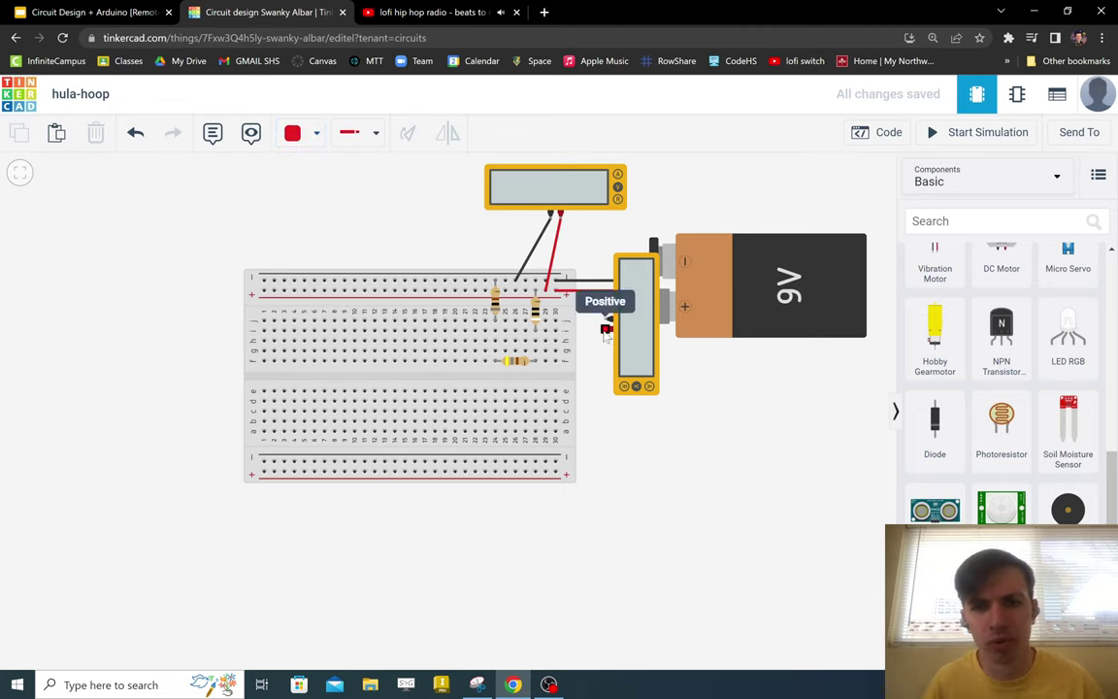
left_click(534, 292)
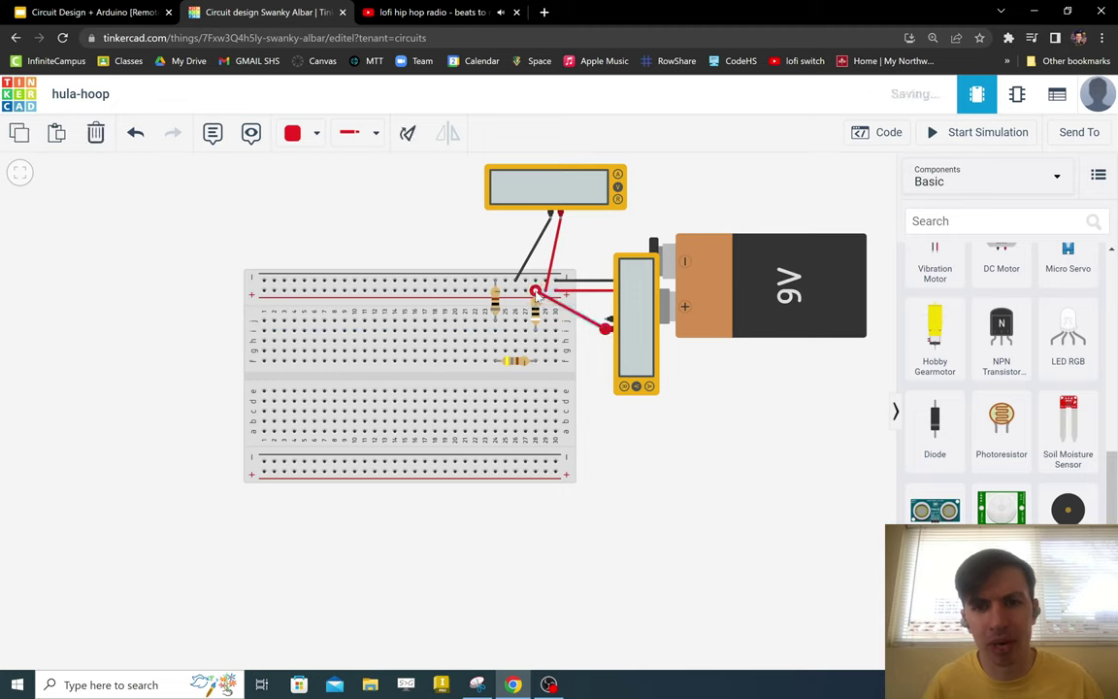
- Run a black lead from the negative probe to R1's lower end and rerun the simulation, reading 593 mV
left_click(292, 133)
left_click(331, 182)
left_click(607, 319)
left_click(535, 331)
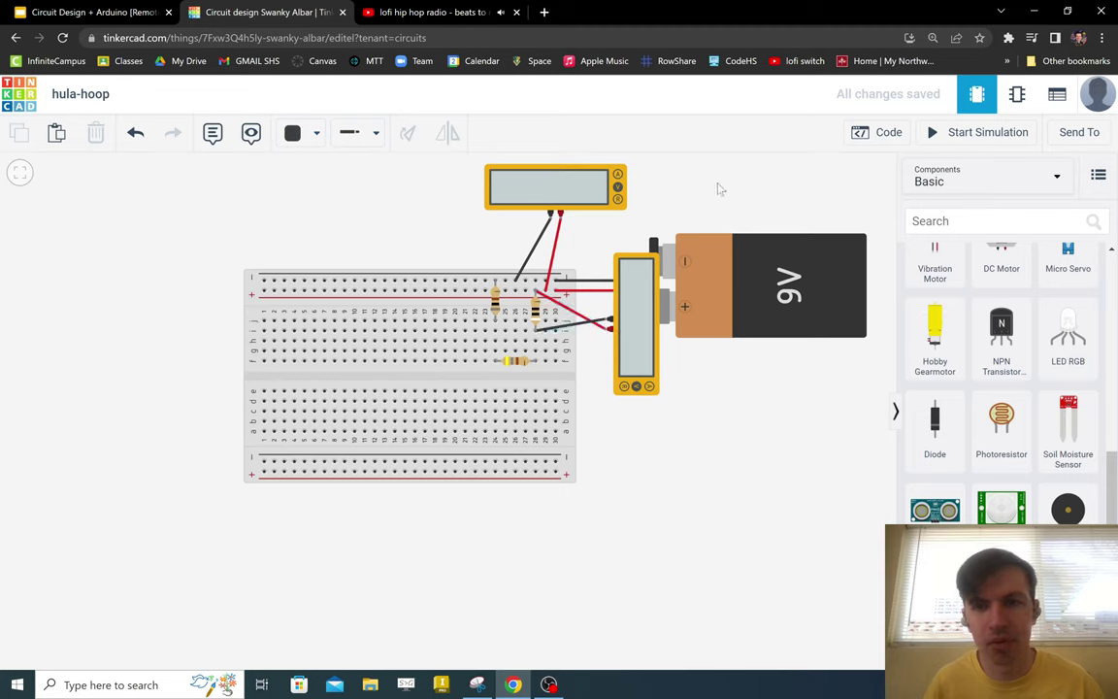
left_click(956, 135)
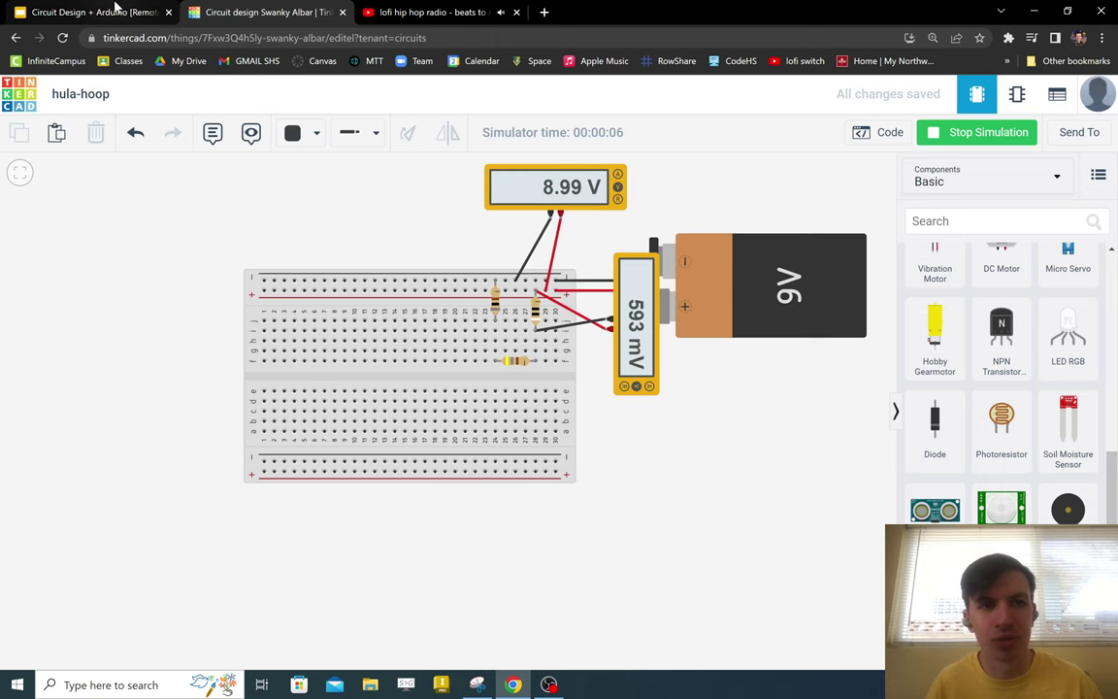
left_click(113, 10)
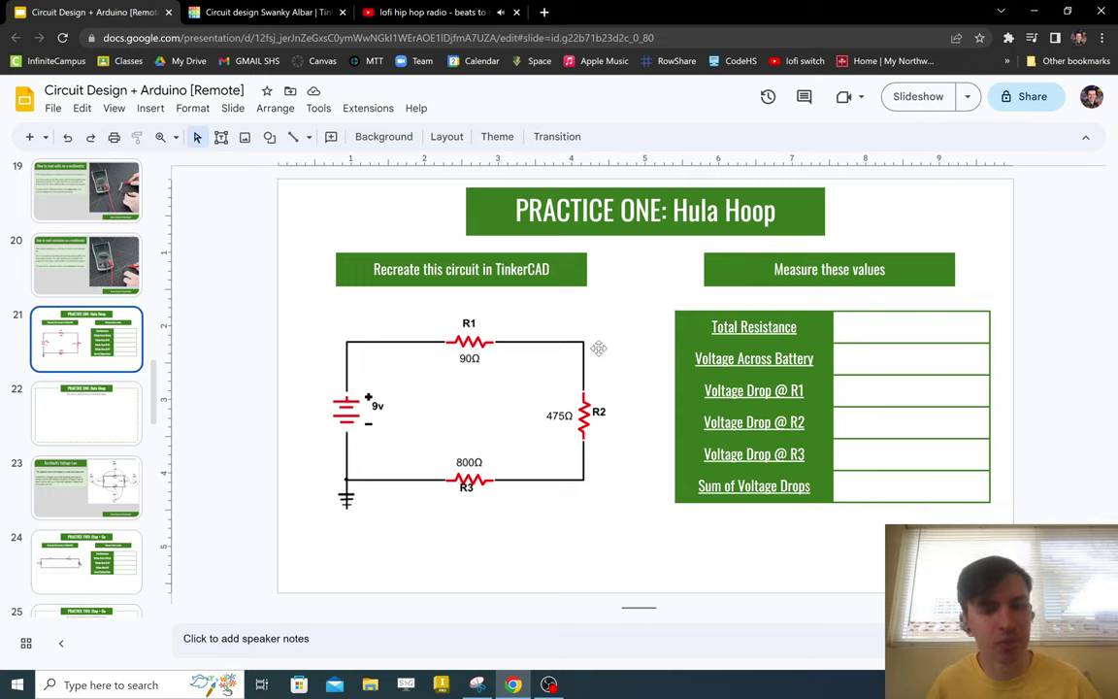
left_click(251, 10)
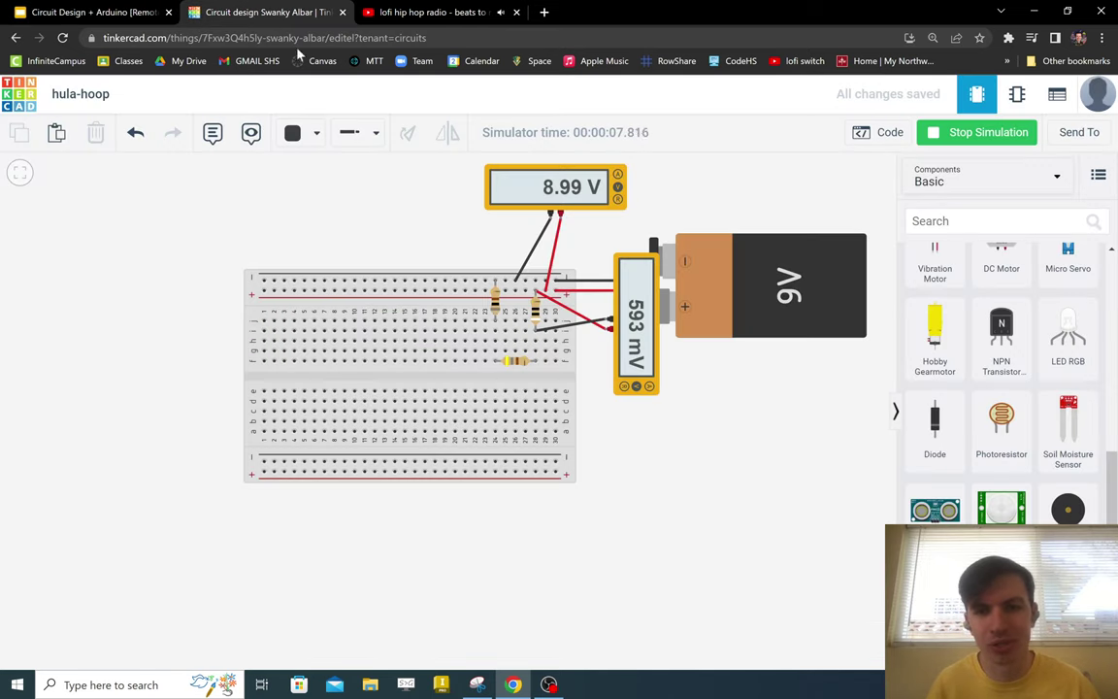